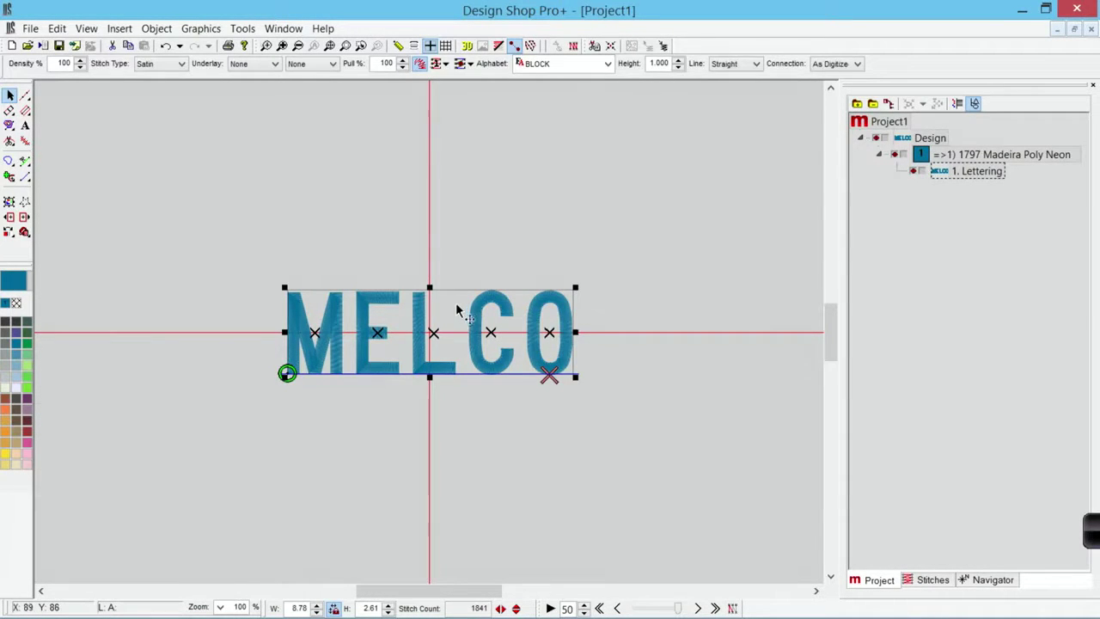
Open Object Properties for the MELCO lettering from its right-click menu
right_click(457, 307)
left_click(470, 317)
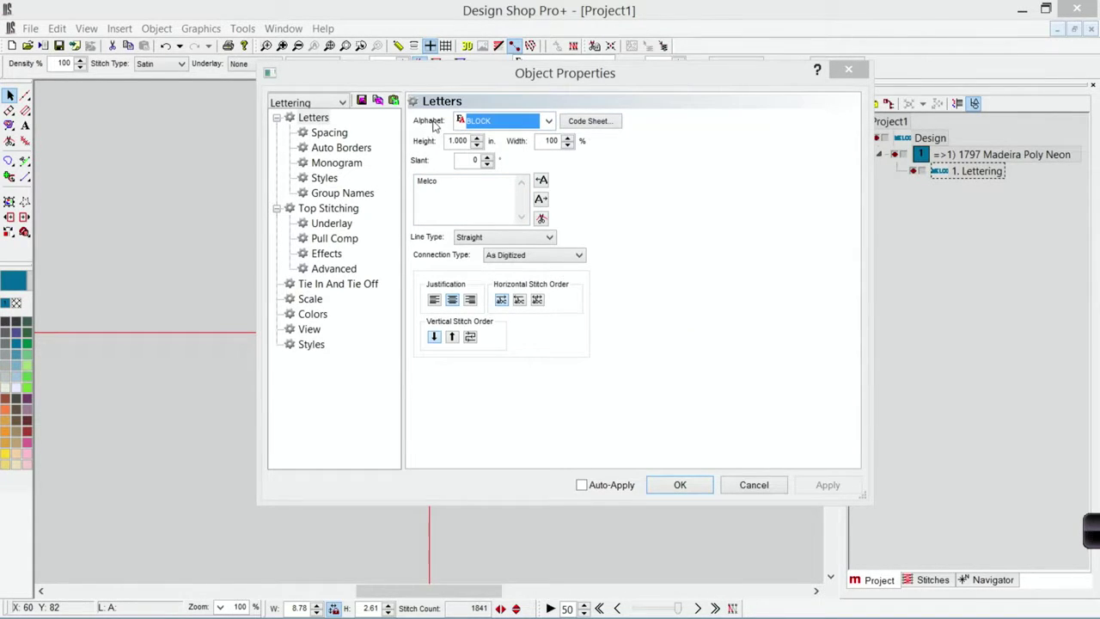
left_click(548, 123)
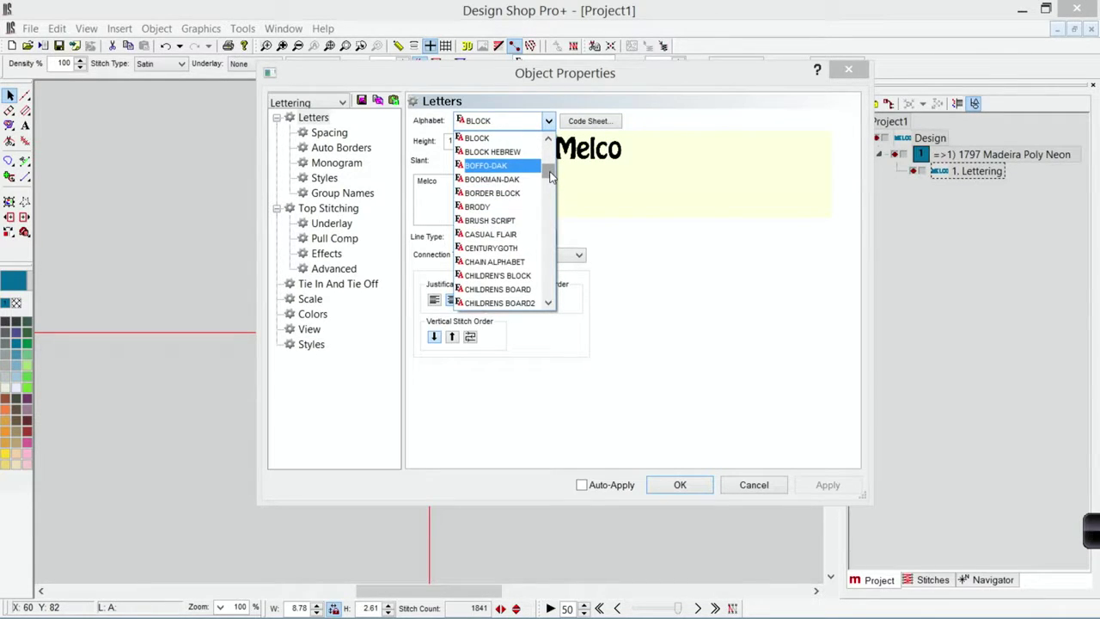
left_click(548, 125)
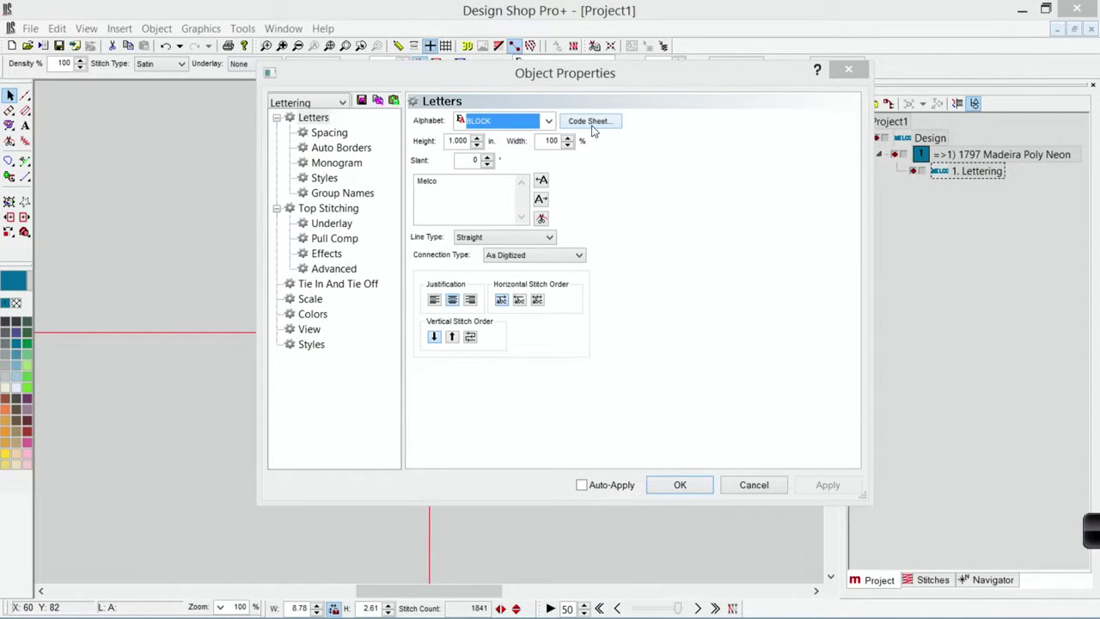
Show the BLOCK alphabet code sheet in Adobe Reader, side by side with Object Properties
left_click(599, 125)
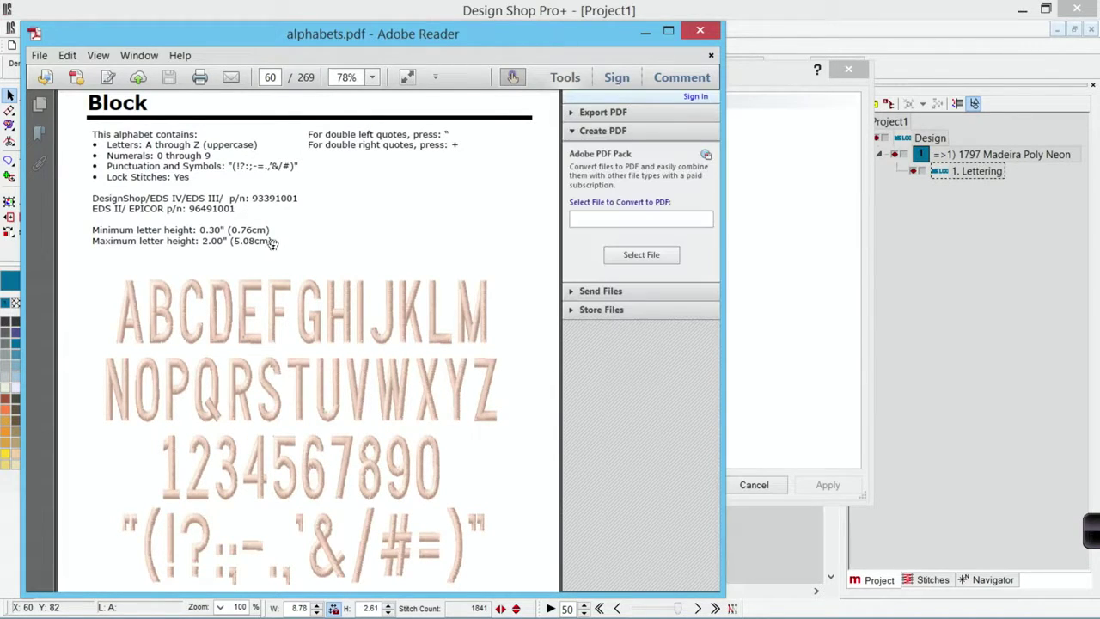
left_click_drag(263, 38, 652, 12)
left_click(365, 82)
left_click_drag(382, 80, 206, 115)
mouse_move(120, 612)
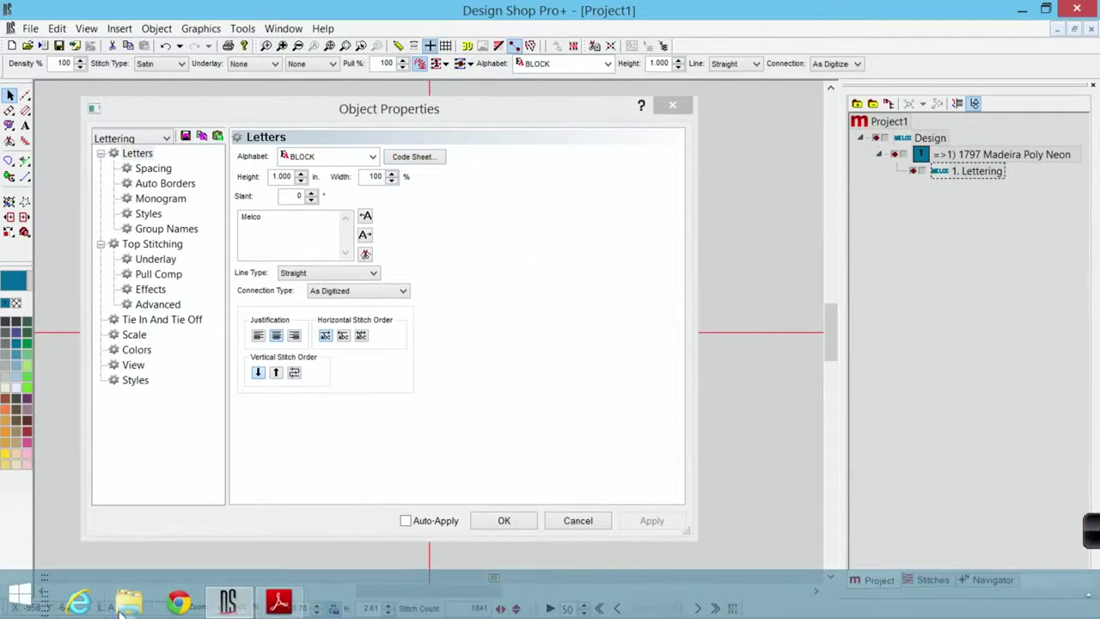
left_click(278, 601)
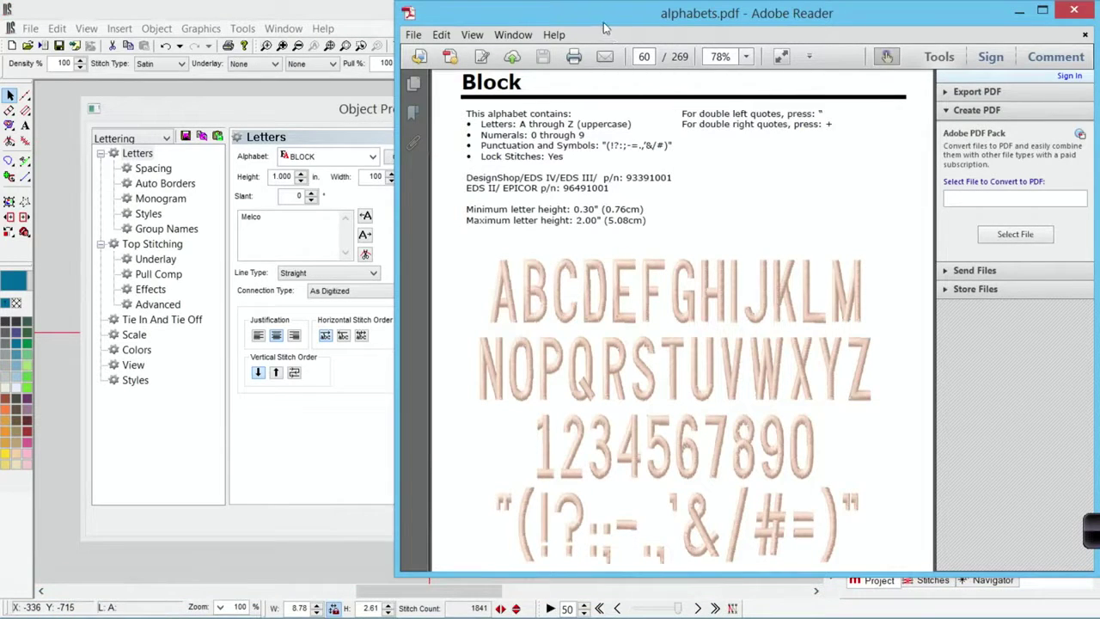
left_click_drag(599, 19, 615, 31)
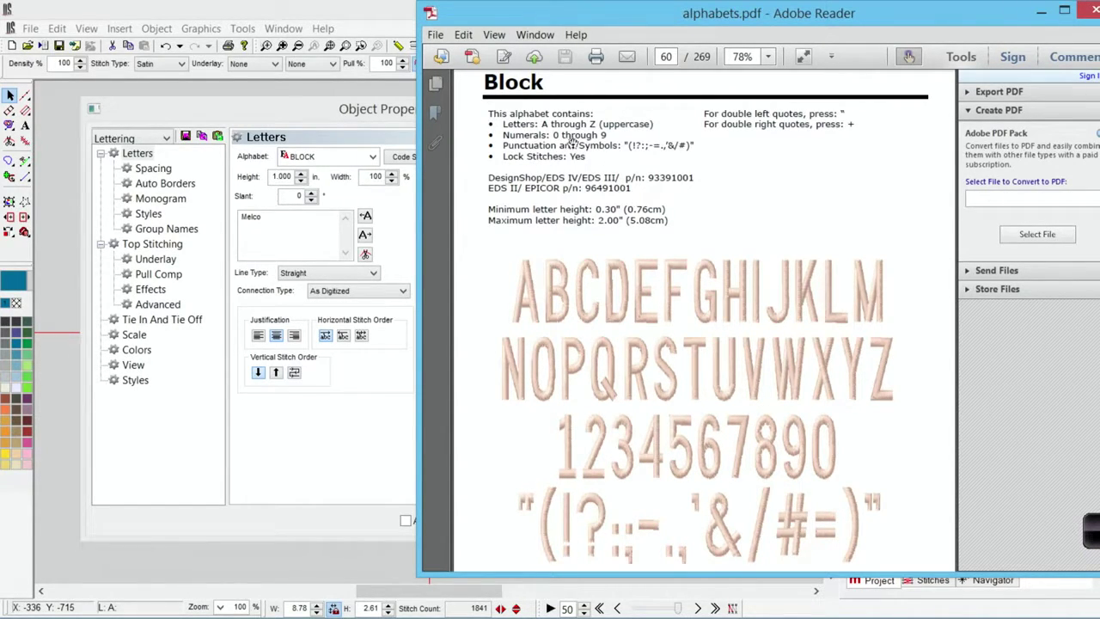
scroll(587, 170, "down", 3)
Zoom the Block sheet from 78% to 86% and show the PDF's bookmarks list
scroll(623, 224, "up", 2)
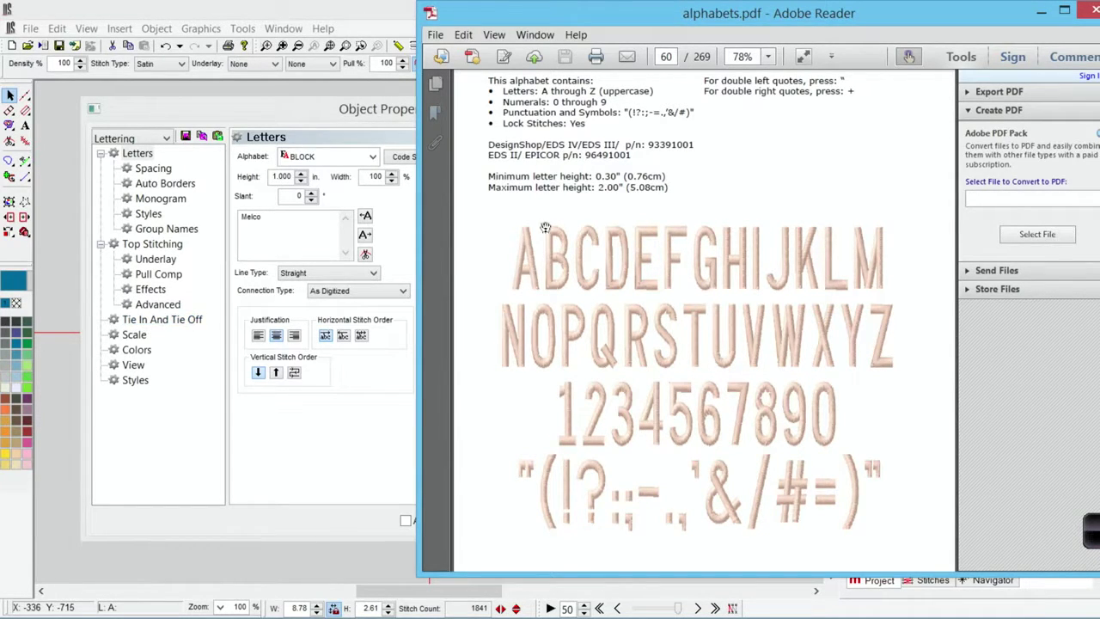
scroll(709, 170, "up", 1, "ctrl")
scroll(709, 170, "up", 1, "ctrl")
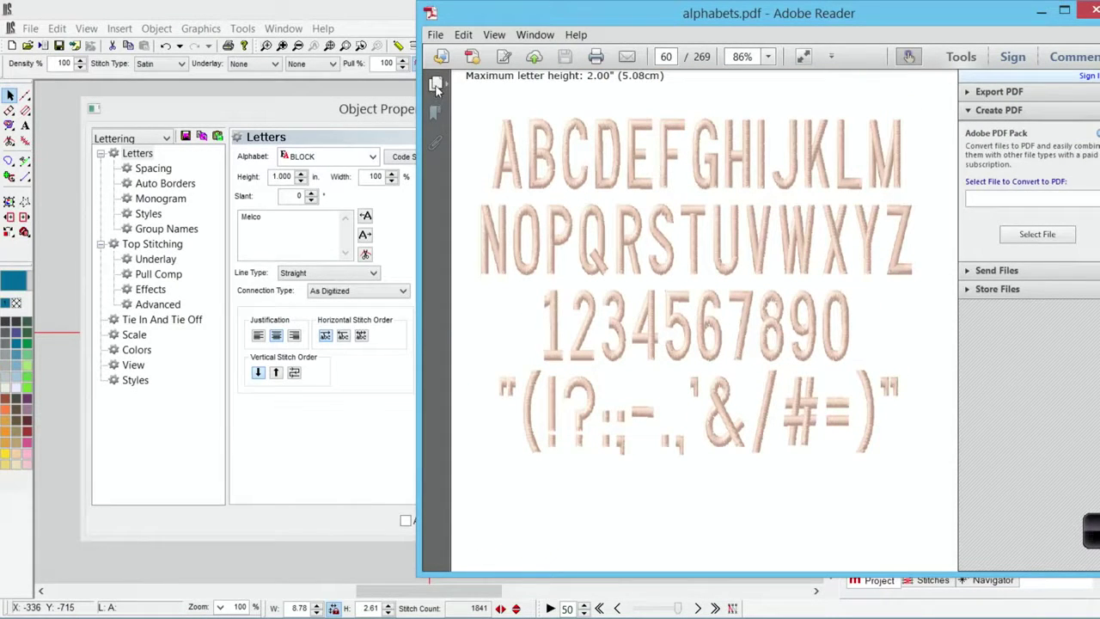
left_click(437, 113)
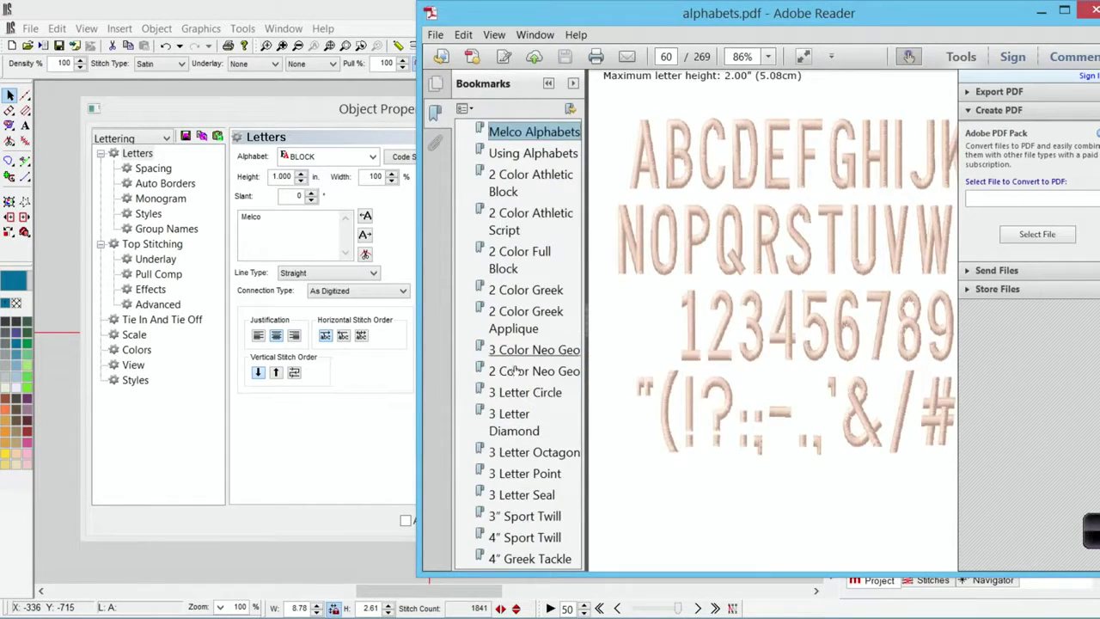
Go to the Bookman-Dak (Page 1 of 2) sheet on page 67, then hide the bookmarks
scroll(518, 417, "down", 3)
scroll(519, 417, "down", 6)
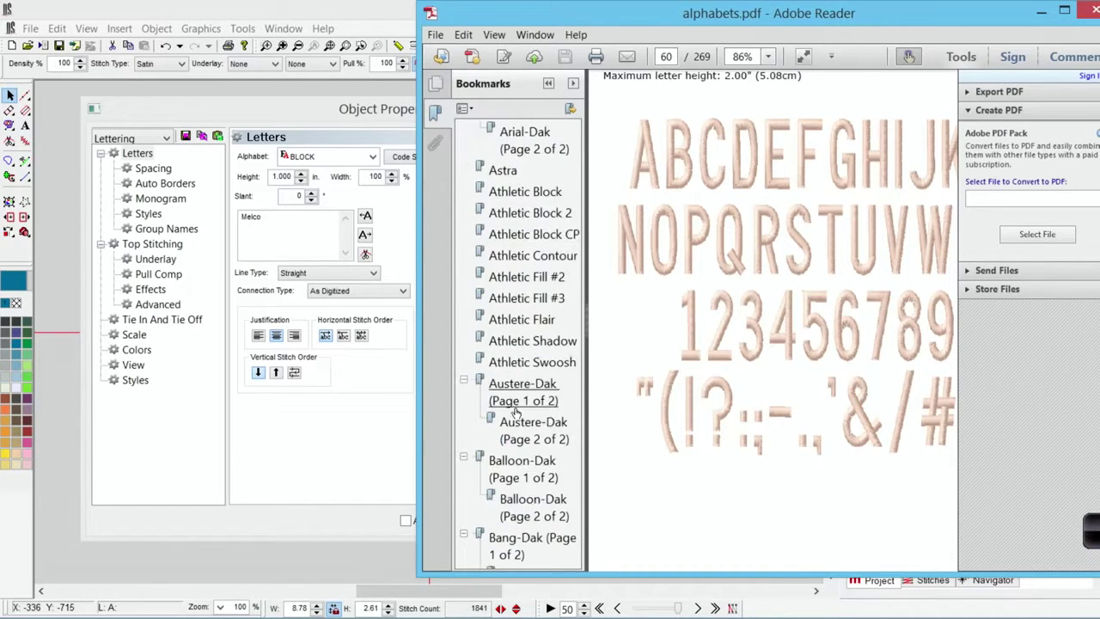
scroll(516, 411, "up", 2)
scroll(515, 411, "down", 3)
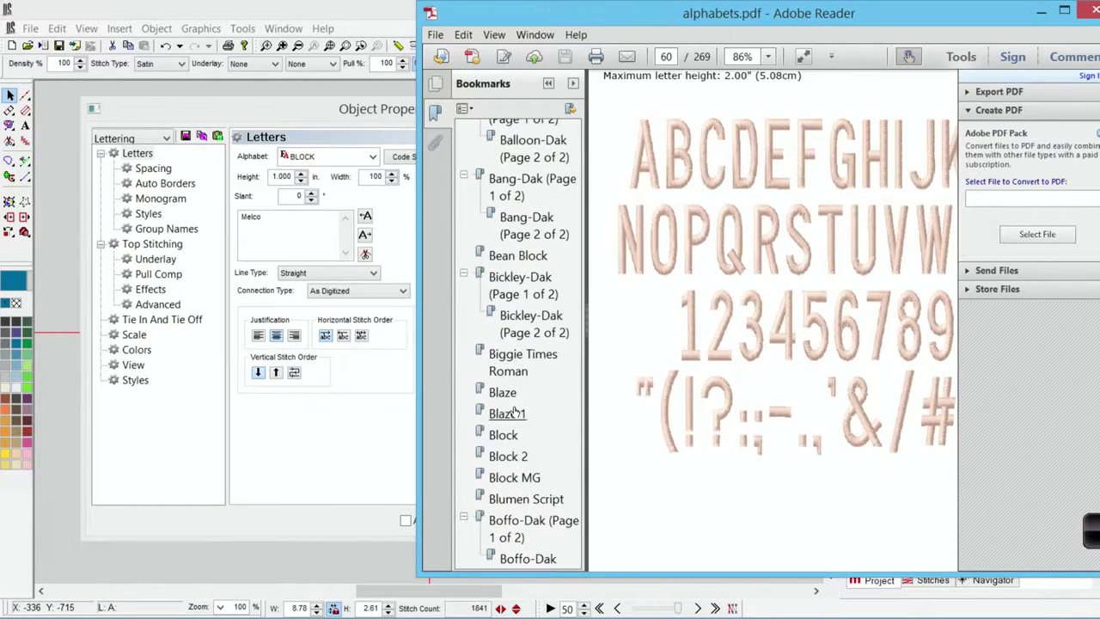
scroll(515, 410, "down", 4)
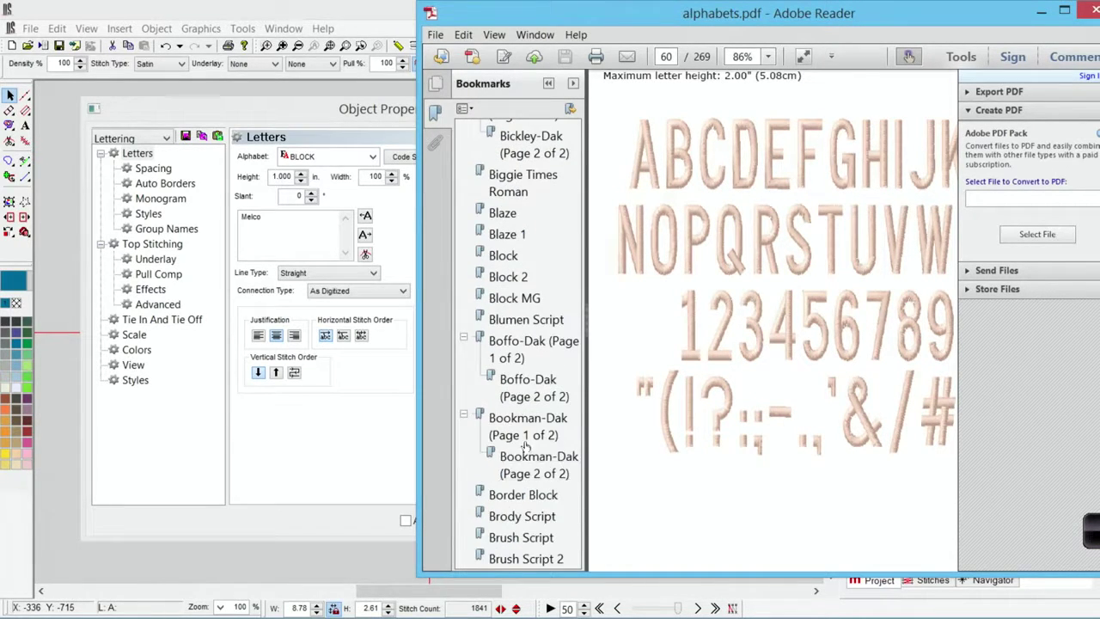
left_click(528, 422)
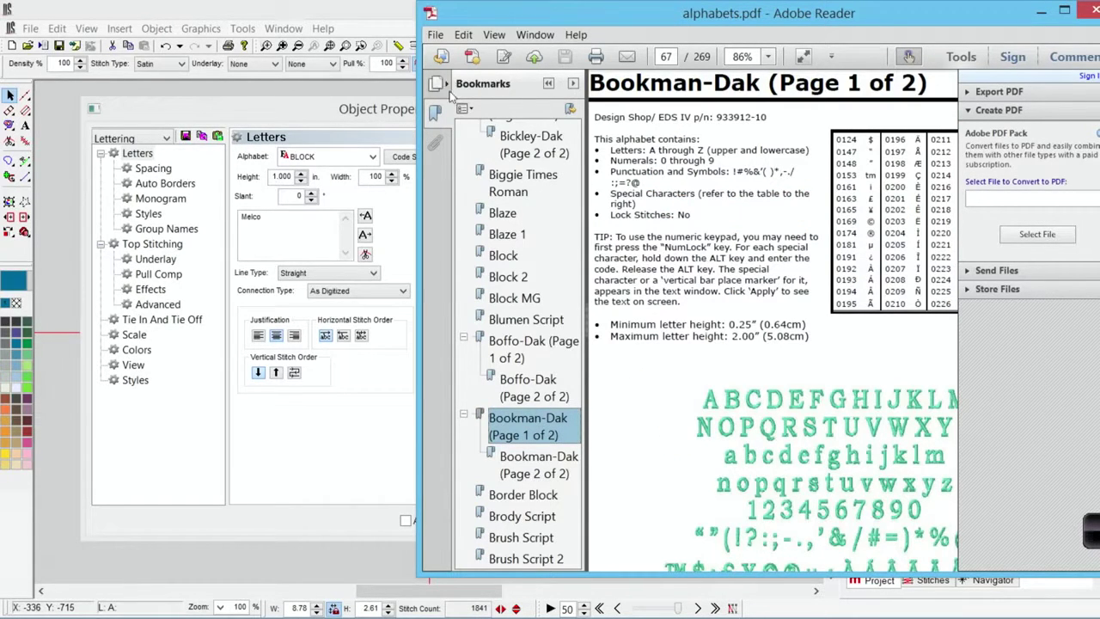
left_click(435, 112)
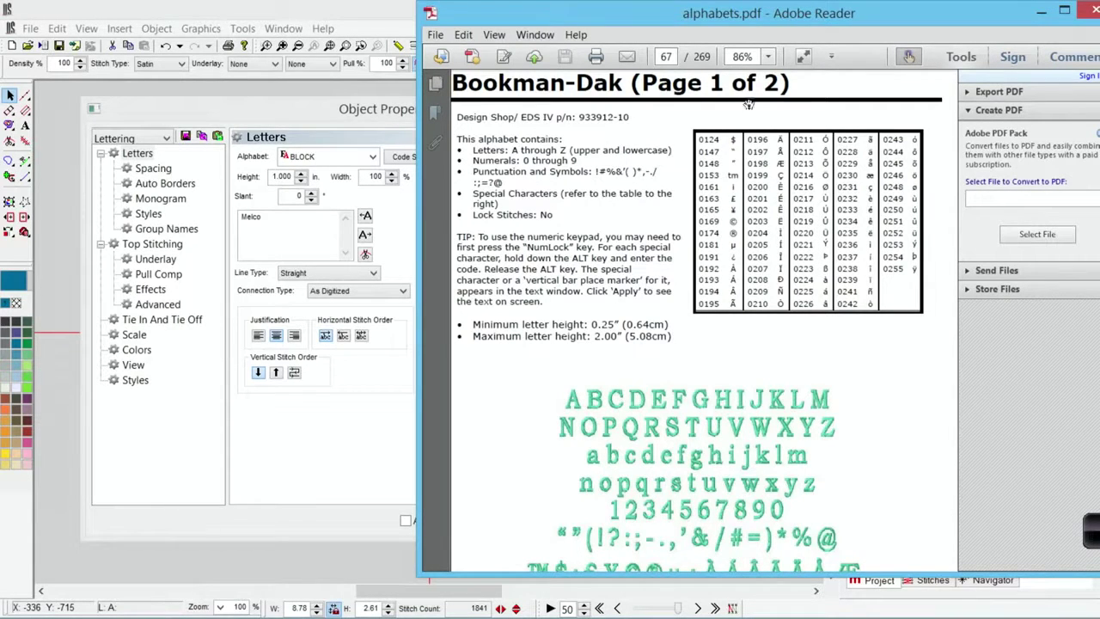
scroll(619, 225, "down", 4)
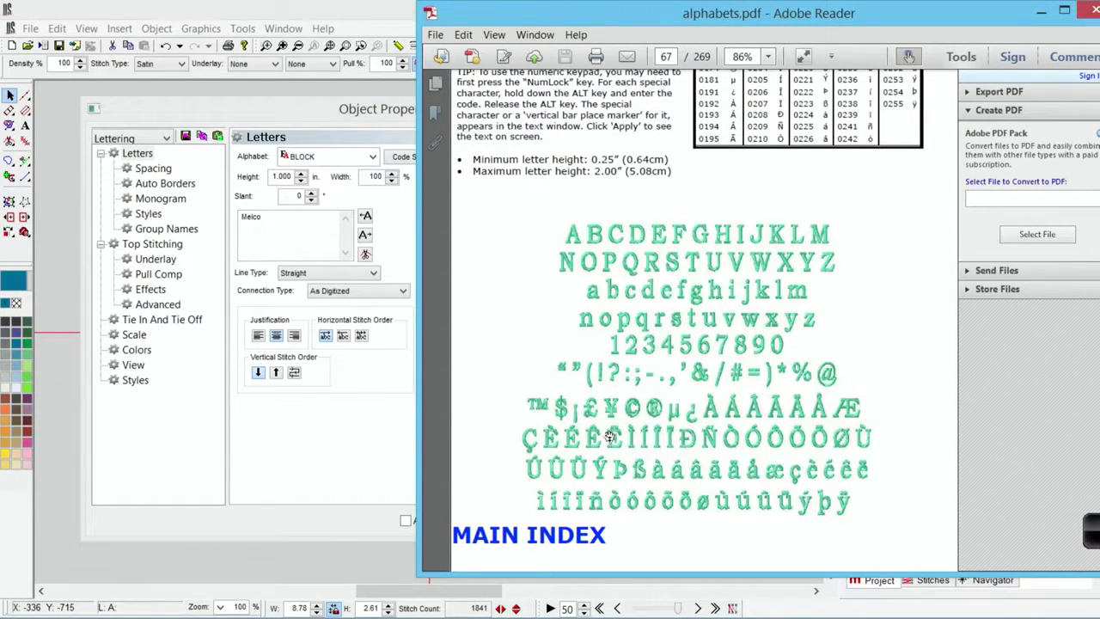
scroll(773, 411, "up", 2)
scroll(774, 411, "up", 3)
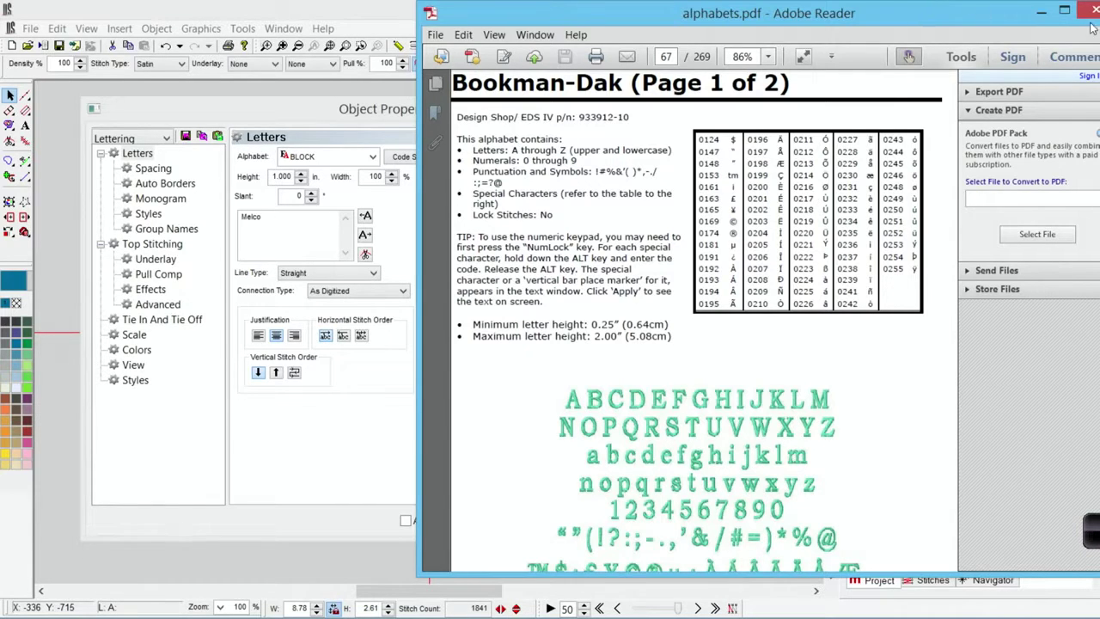
Minimize Reader and choose BOOKMAN-DAK as the lettering's alphabet
left_click(1042, 12)
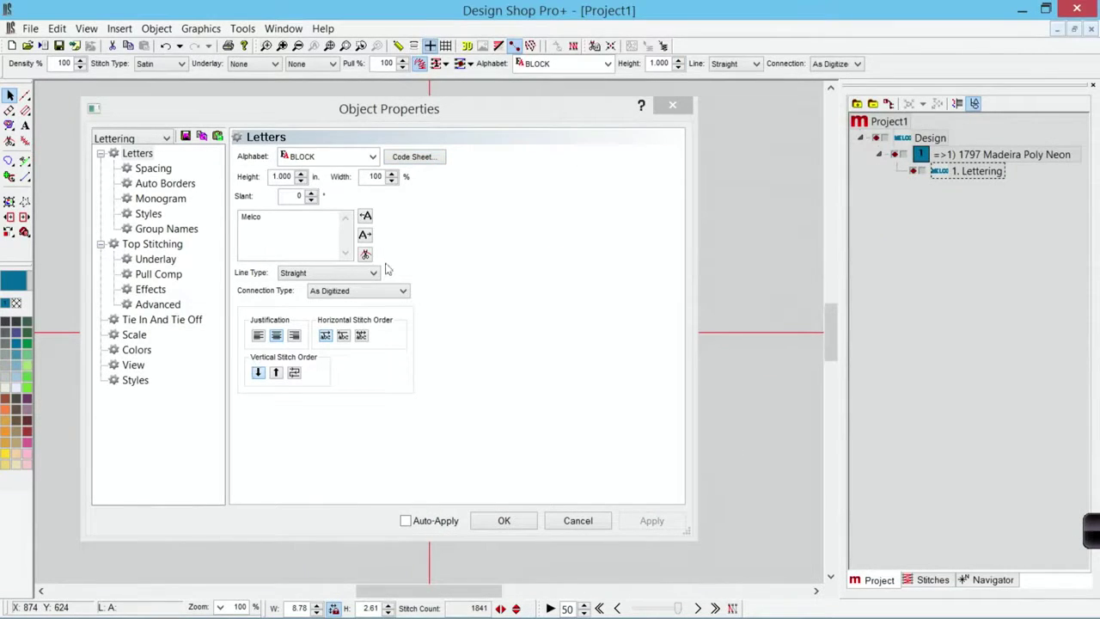
left_click(373, 157)
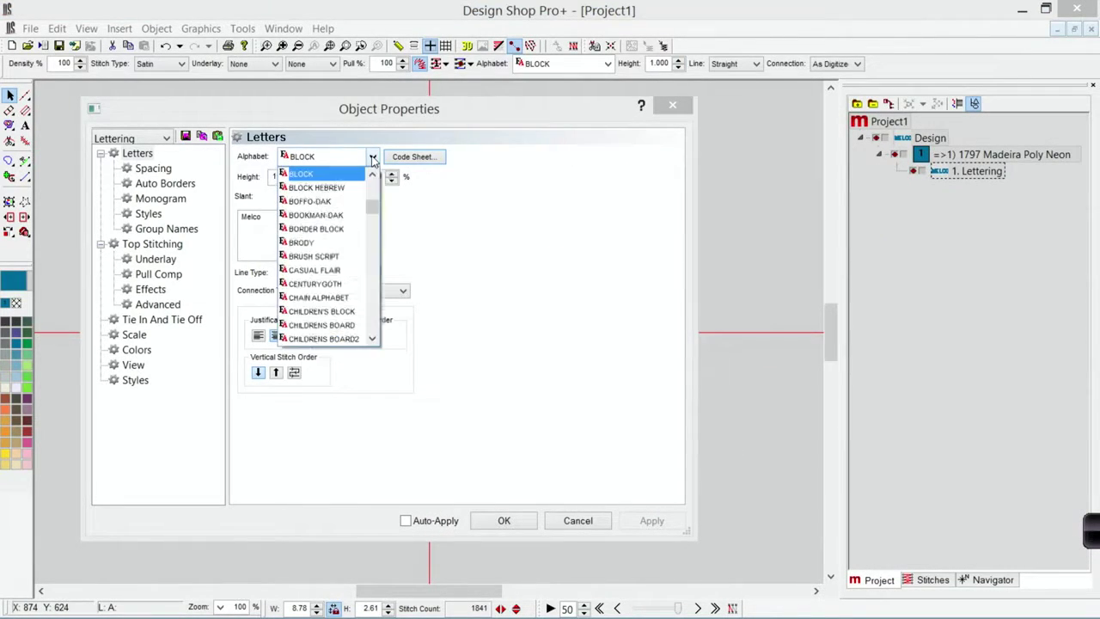
left_click(348, 219)
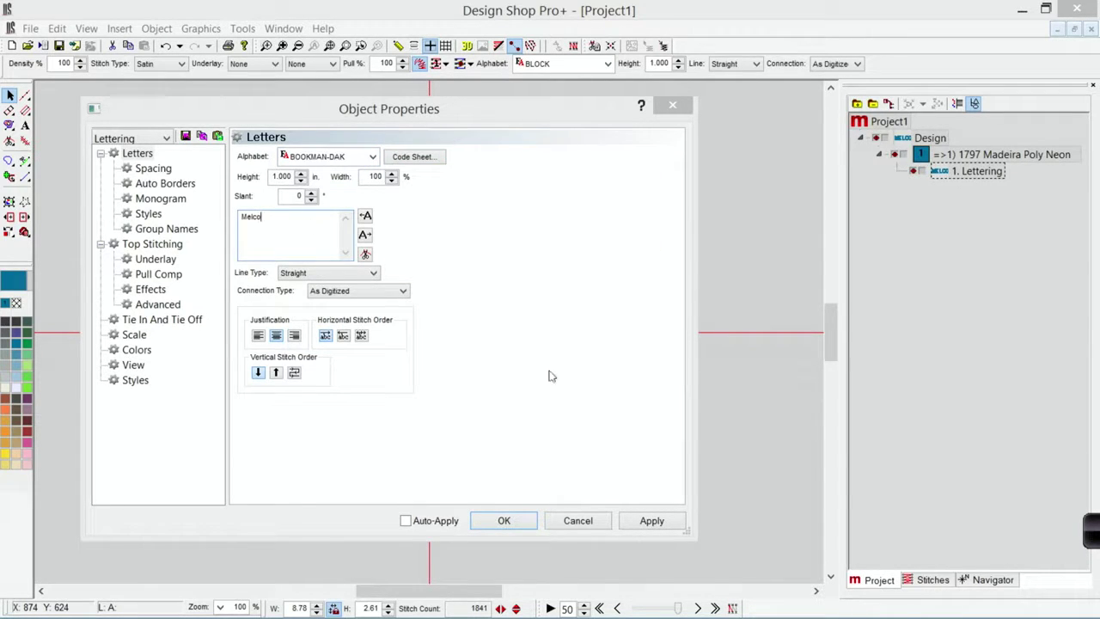
Apply BOOKMAN-DAK and drag the Melco lettering up and to the left
left_click_drag(259, 116, 568, 112)
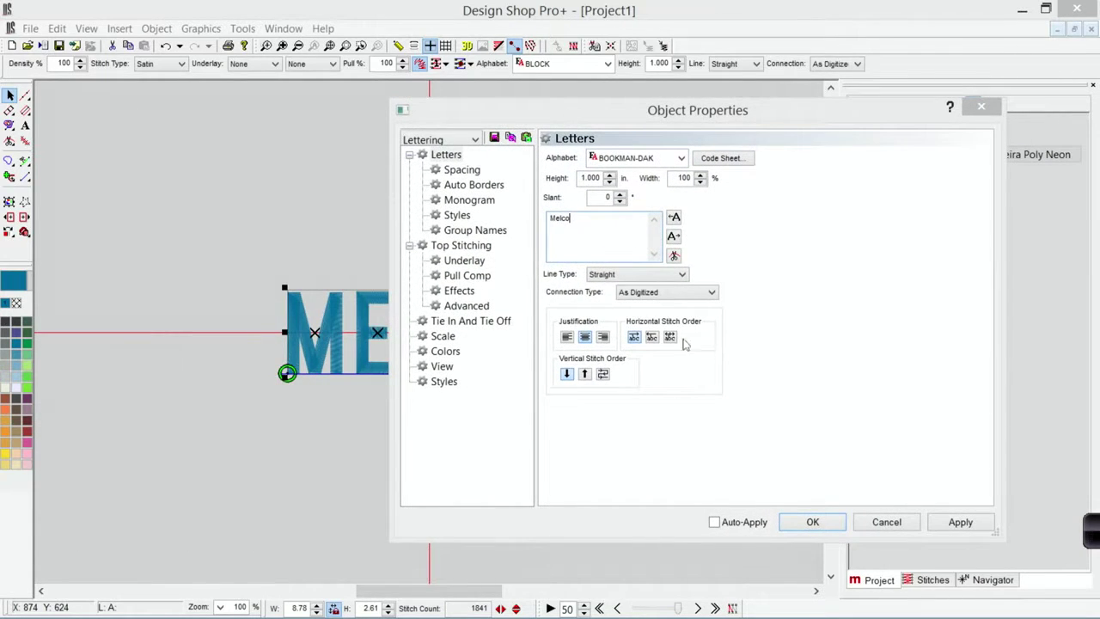
left_click(960, 522)
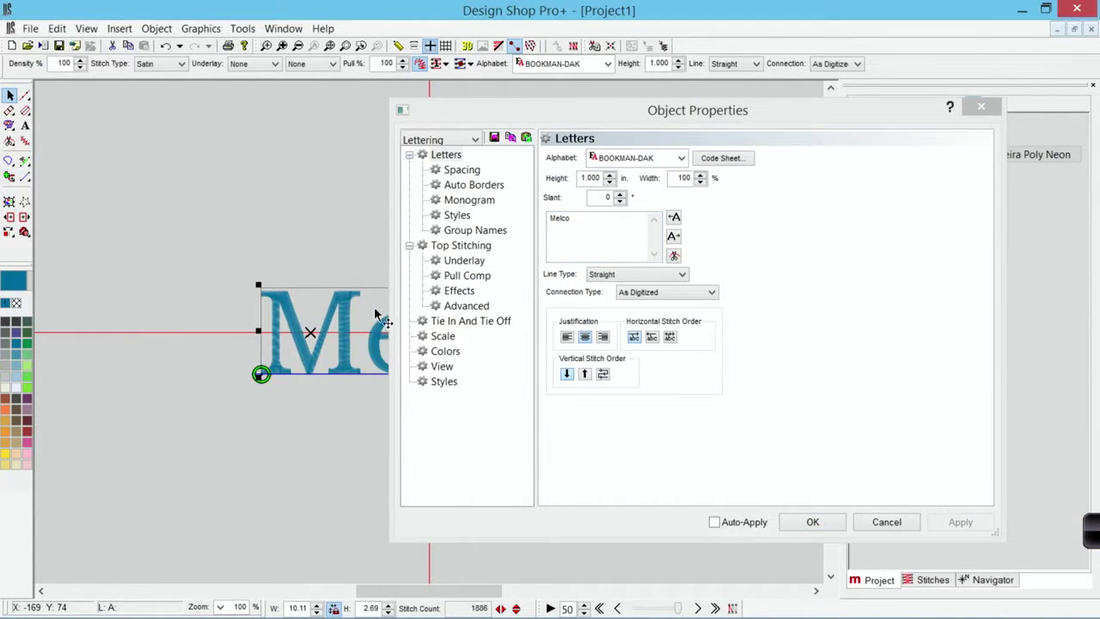
left_click_drag(356, 297, 111, 150)
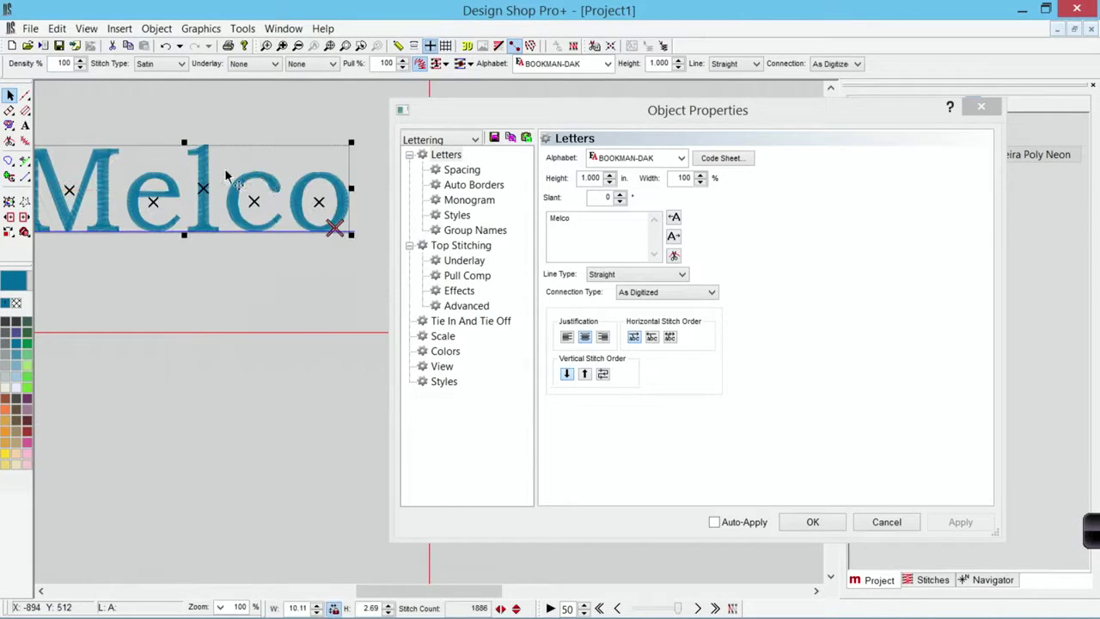
Append ñ (Alt+0241) to the text and apply it, making 'Melcoñ' at 2416 stitches
left_click(581, 217)
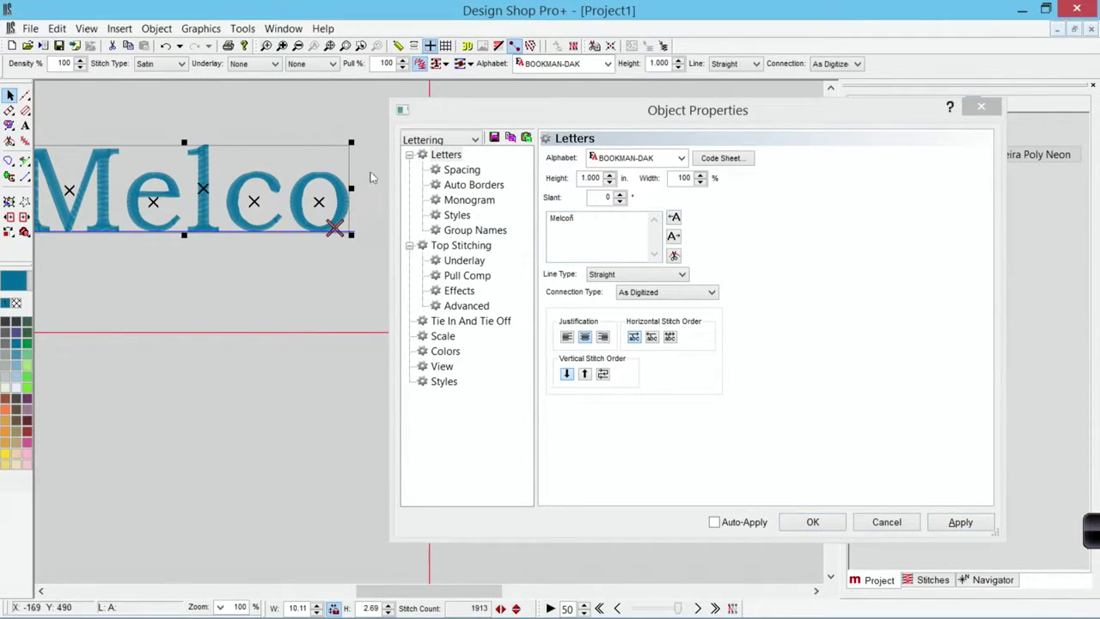
left_click(961, 522)
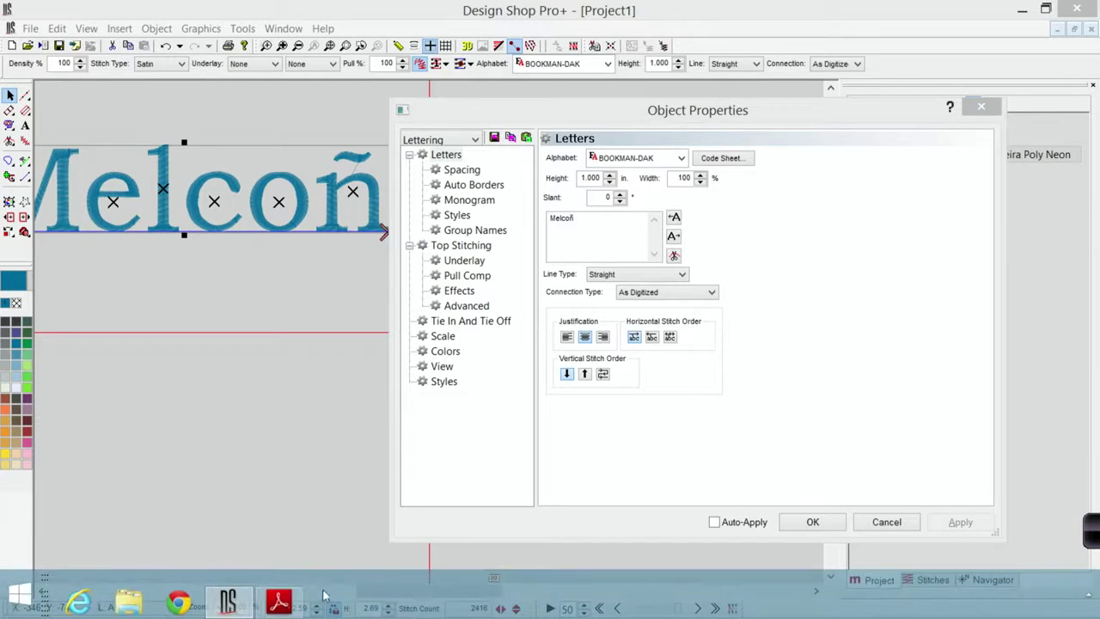
Review the Bookman-Dak sample stitch-outs and accented special-character codes on page 67
left_click(282, 605)
scroll(773, 319, "down", 5)
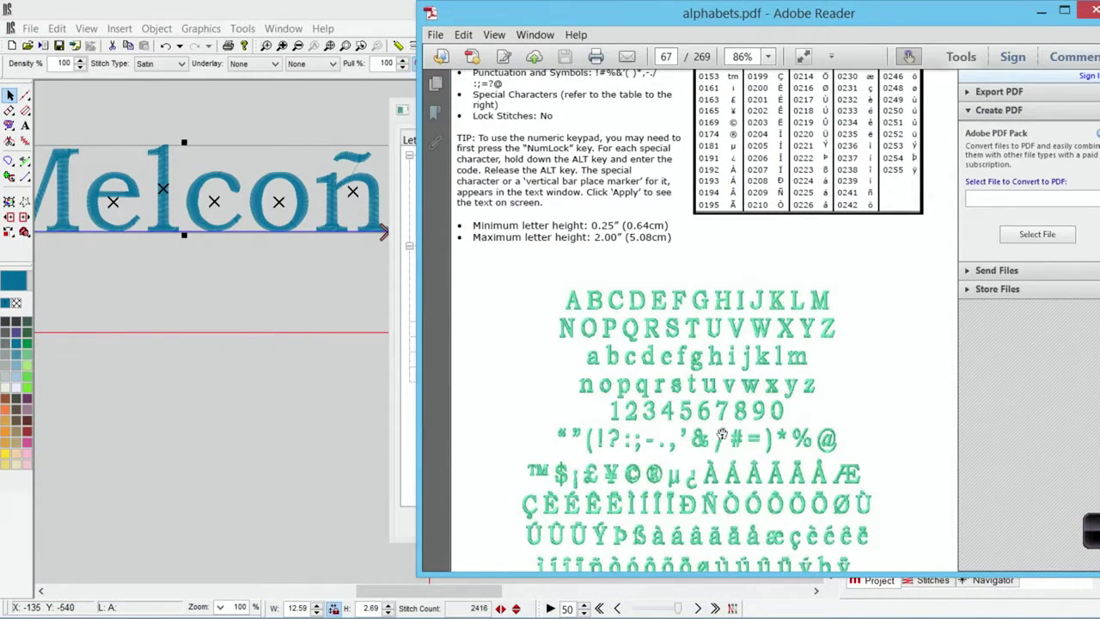
scroll(722, 434, "down", 1)
scroll(718, 438, "up", 3)
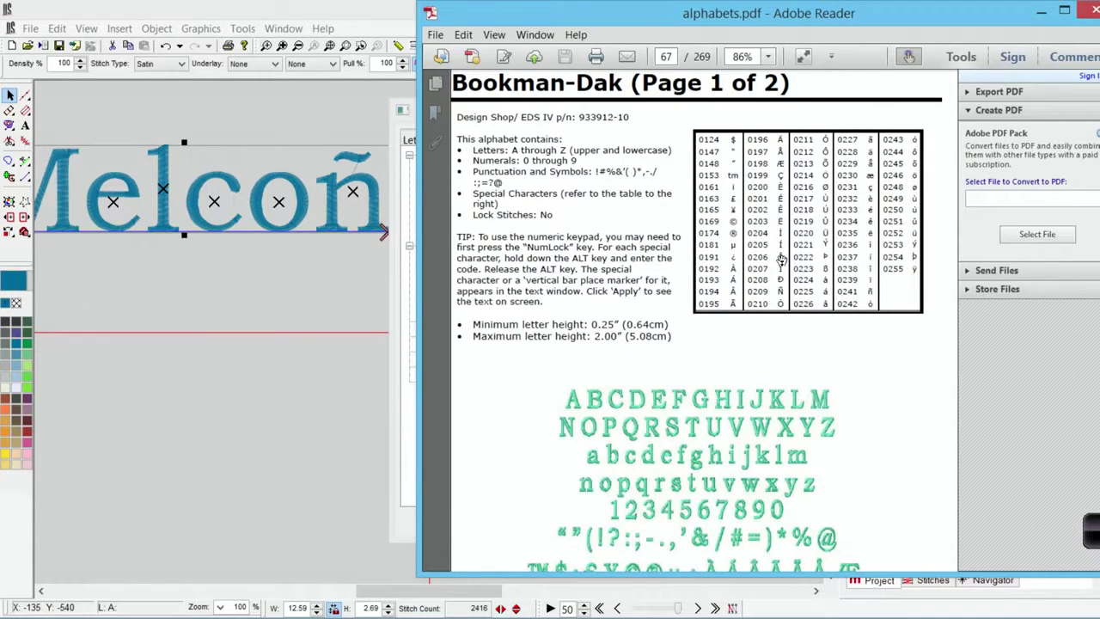
scroll(784, 260, "down", 3)
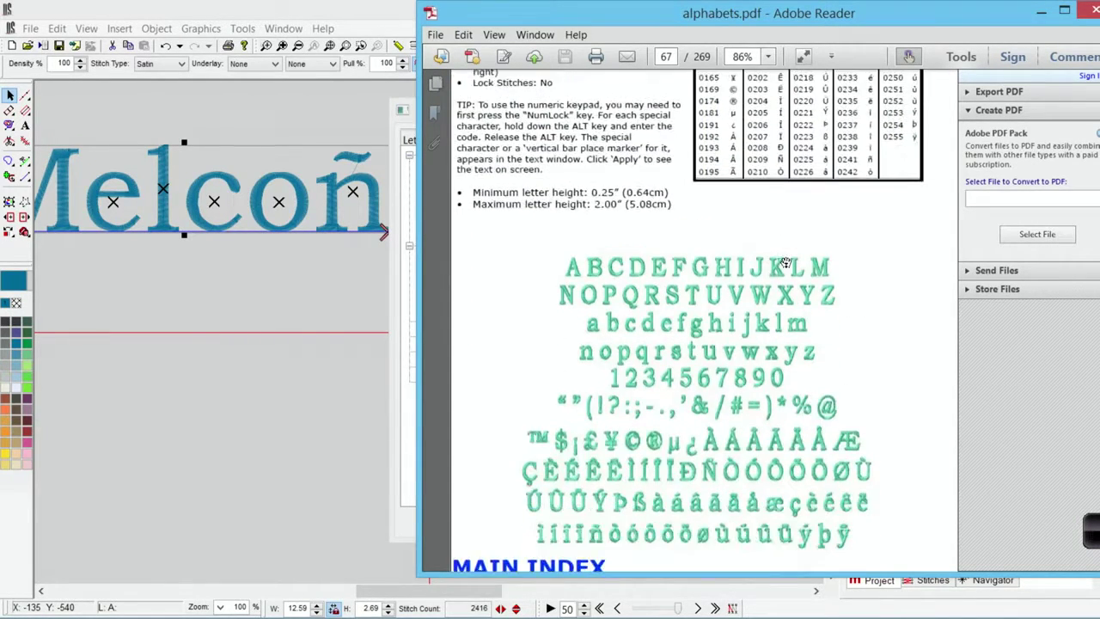
scroll(784, 268, "down", 1)
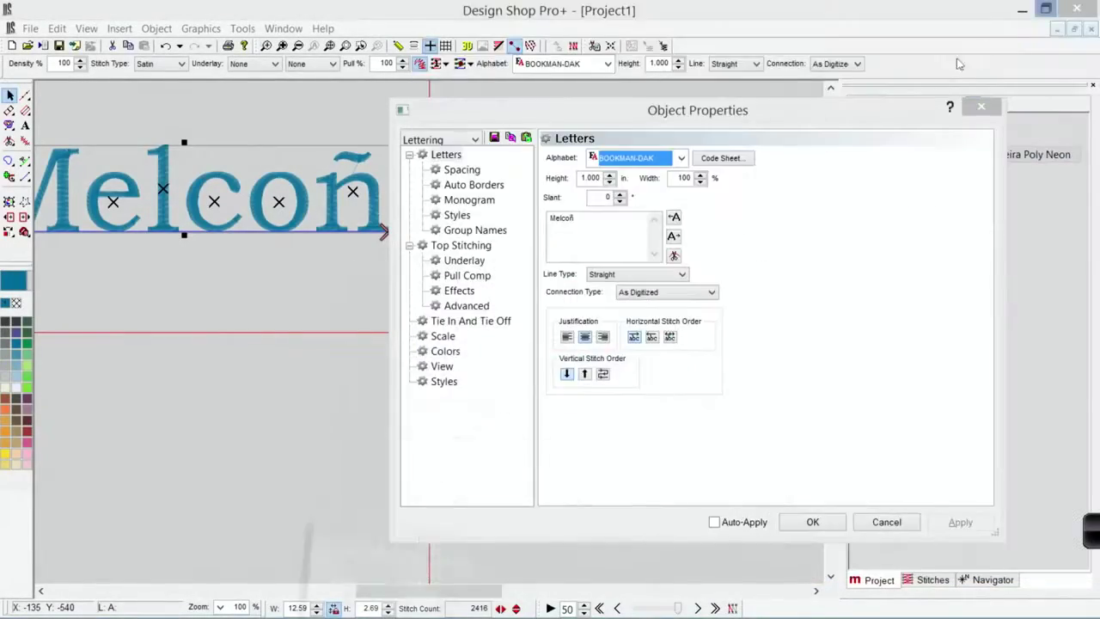
Delete the ñ from 'Melcoñ' and apply, leaving 'Melco' at 1913 stitches
left_click(1040, 11)
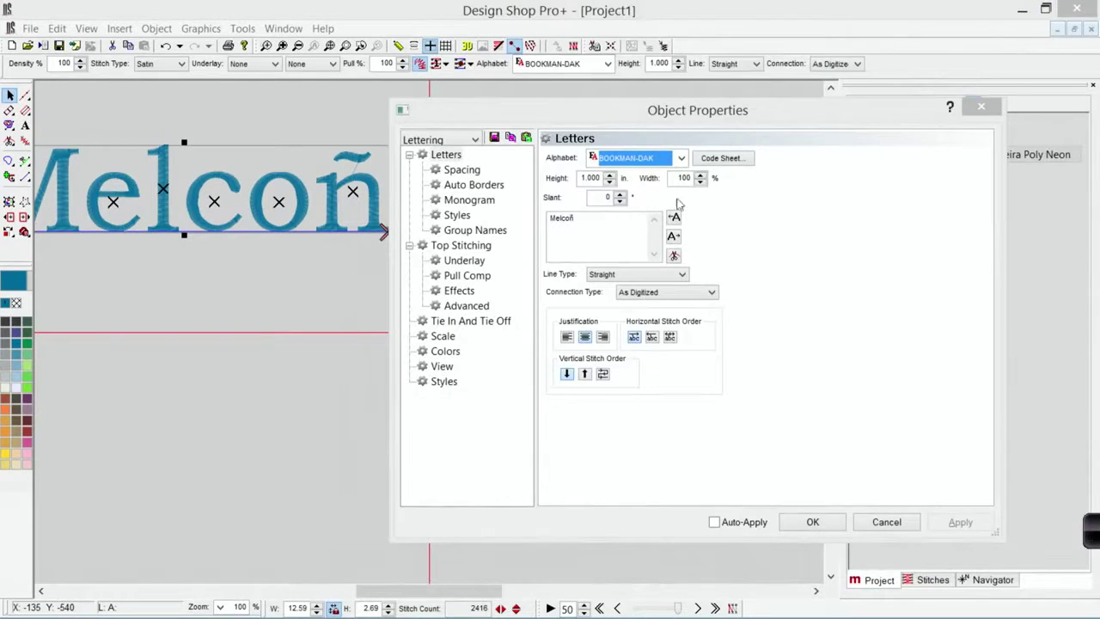
left_click(681, 159)
left_click_drag(681, 212, 681, 189)
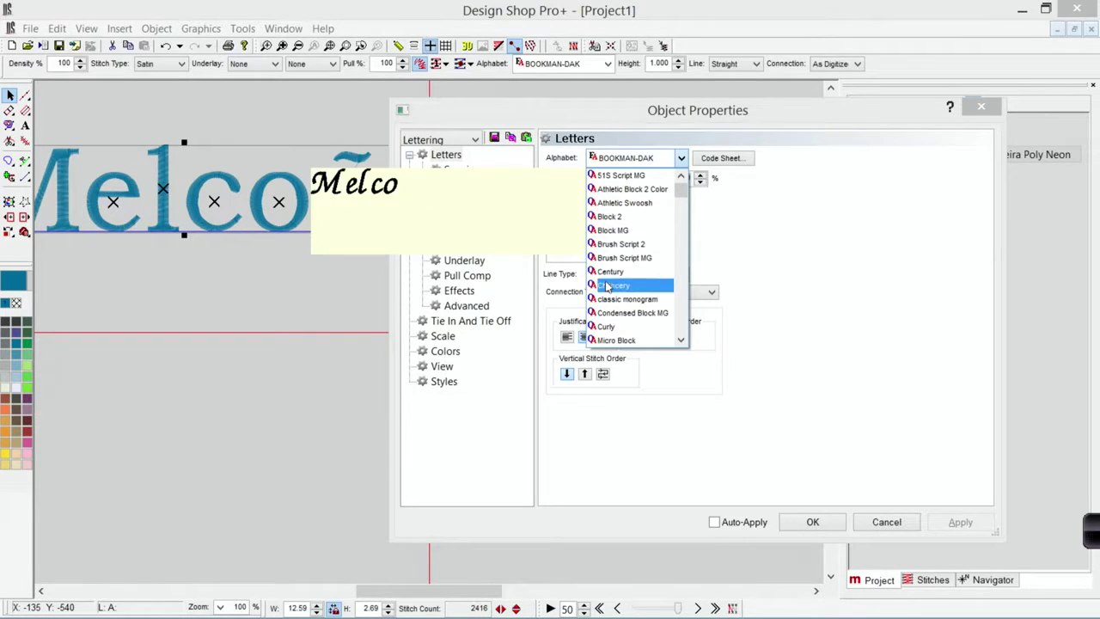
left_click(713, 272)
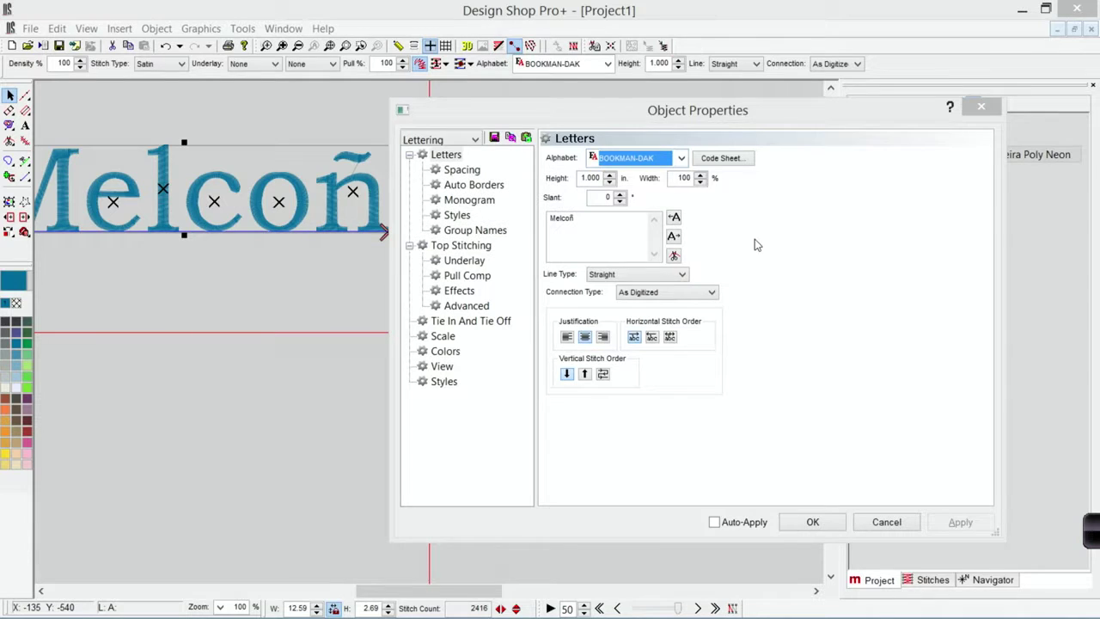
left_click(611, 231)
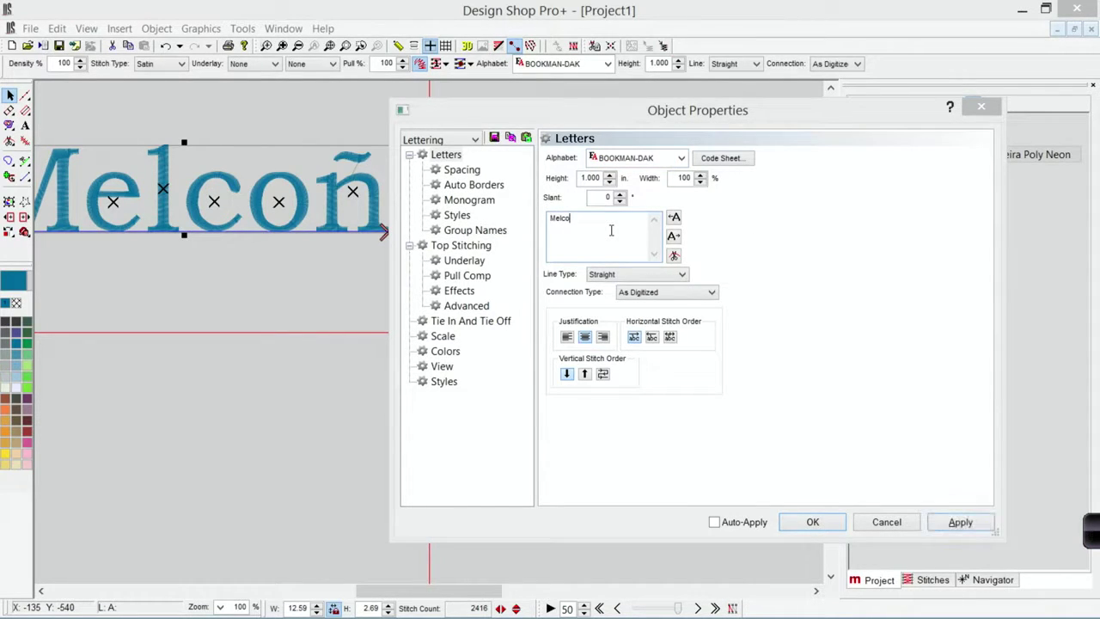
left_click(975, 522)
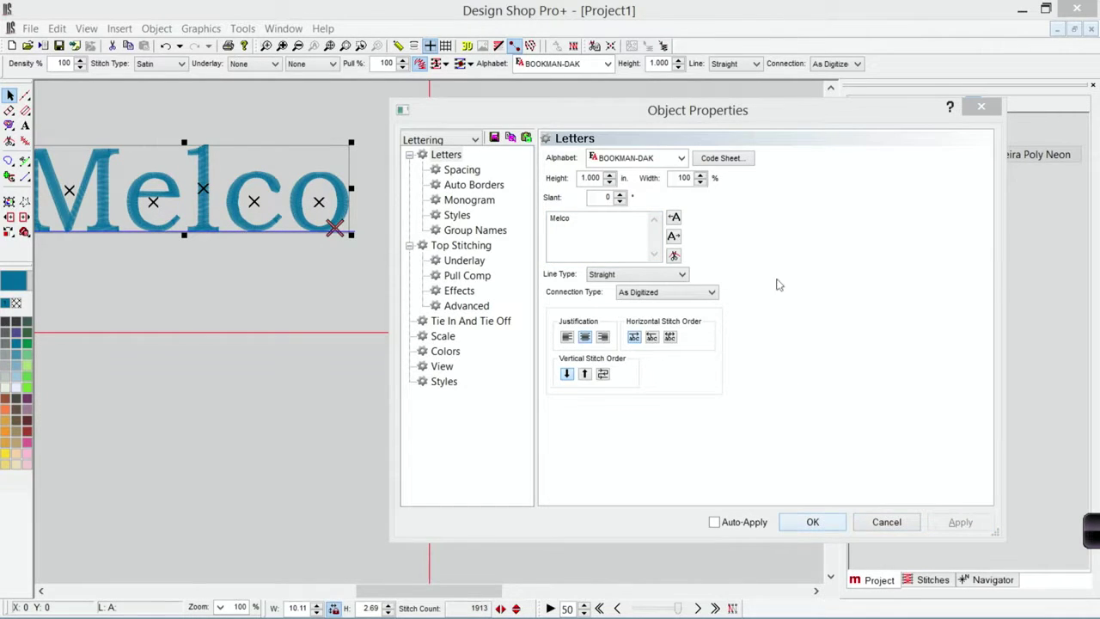
Select Century in the Alphabet list and apply it, giving 1871 stitches
left_click(681, 158)
scroll(673, 212, "up", 10)
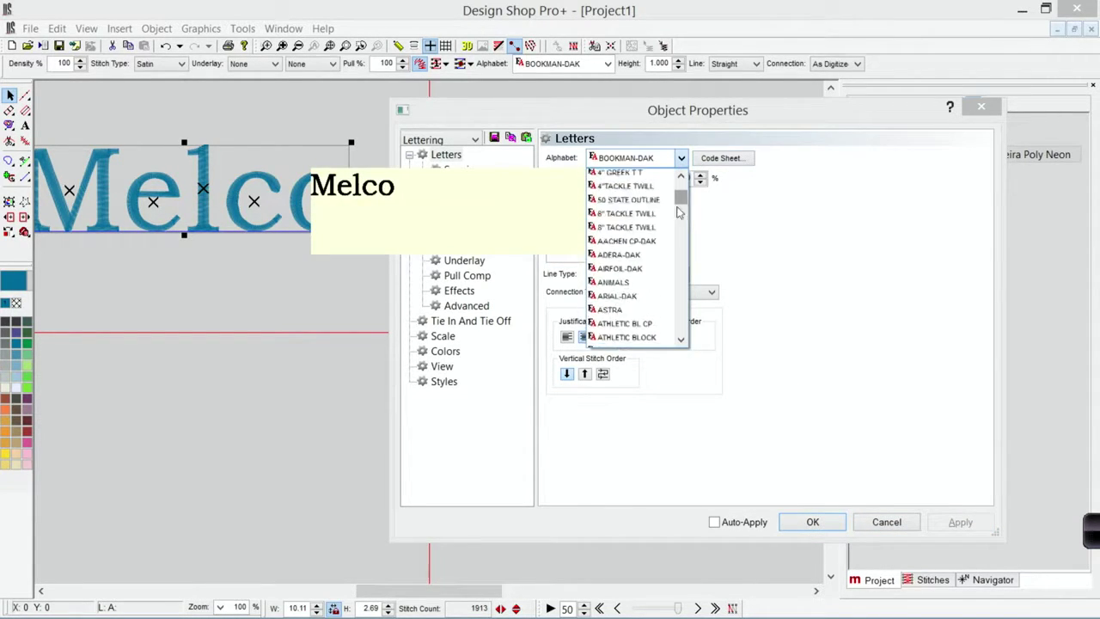
scroll(673, 212, "down", 5)
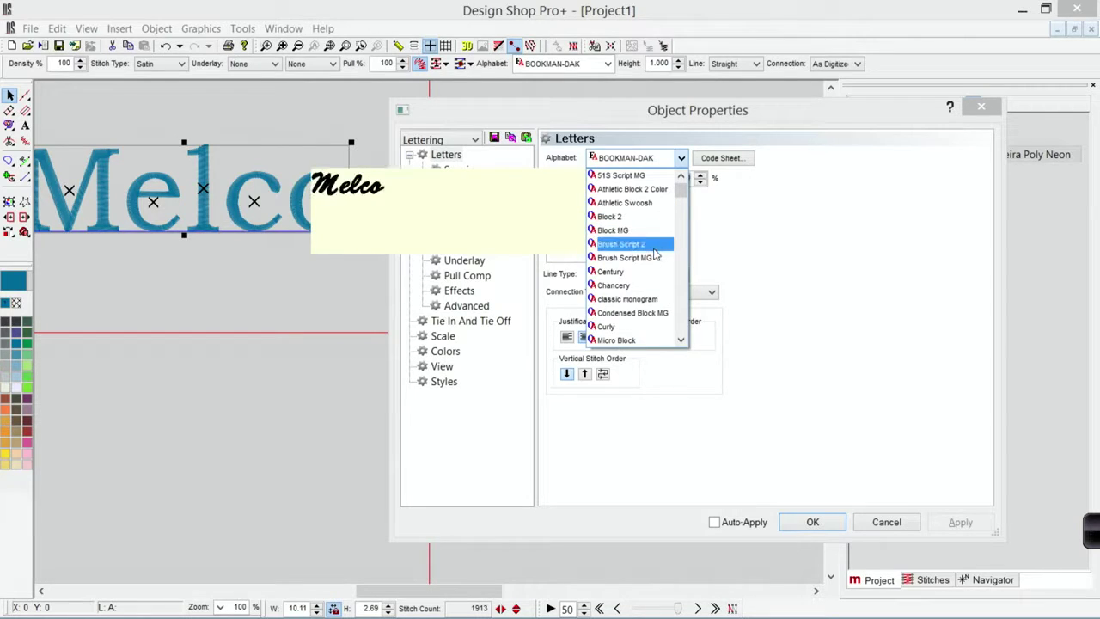
left_click(639, 272)
left_click(960, 523)
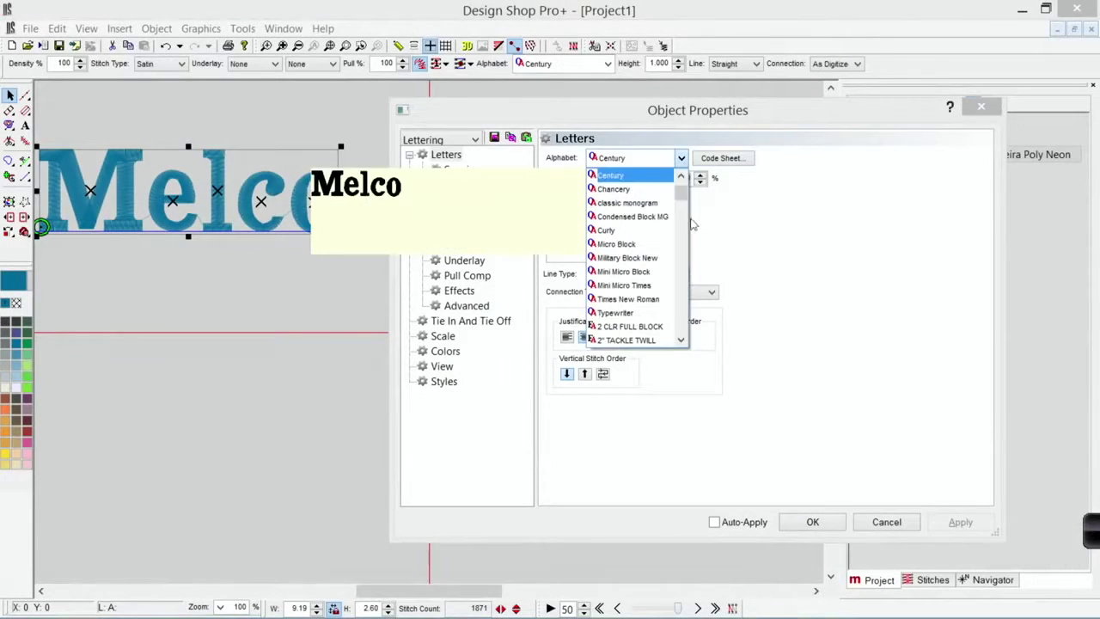
Scroll down to the TrueType fonts and select Georgia as the alphabet
scroll(639, 273, "down", 10)
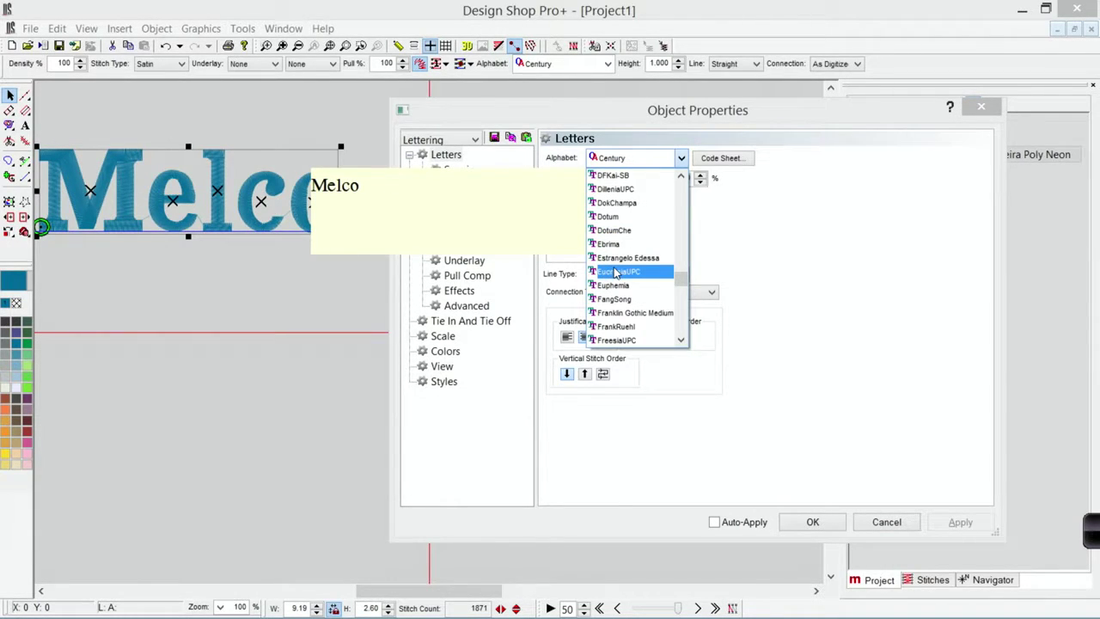
scroll(616, 274, "down", 2)
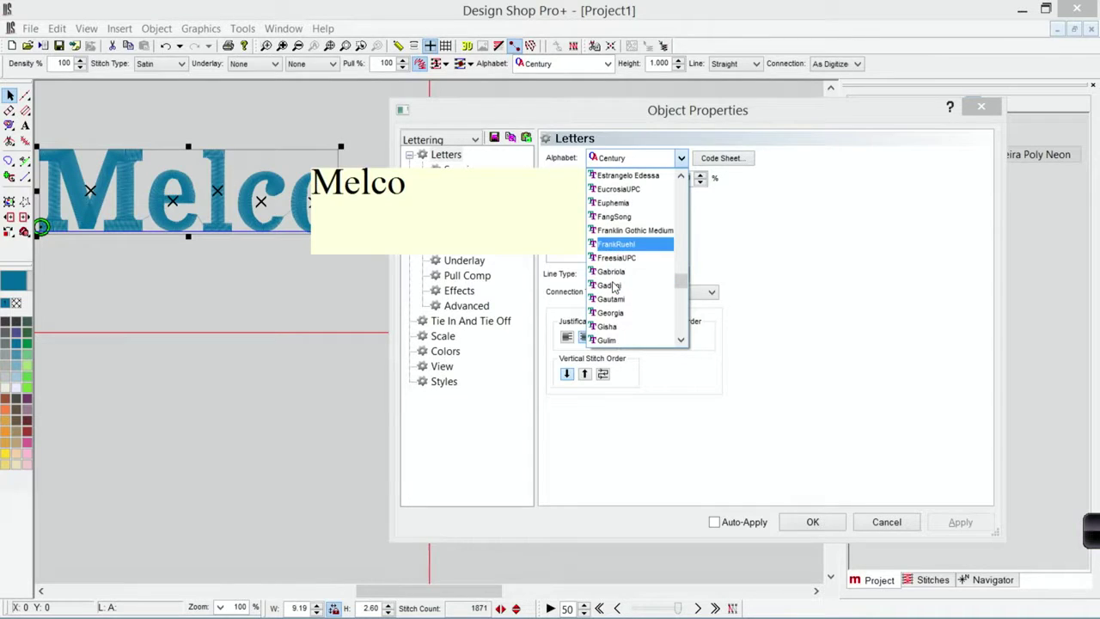
scroll(617, 285, "down", 1)
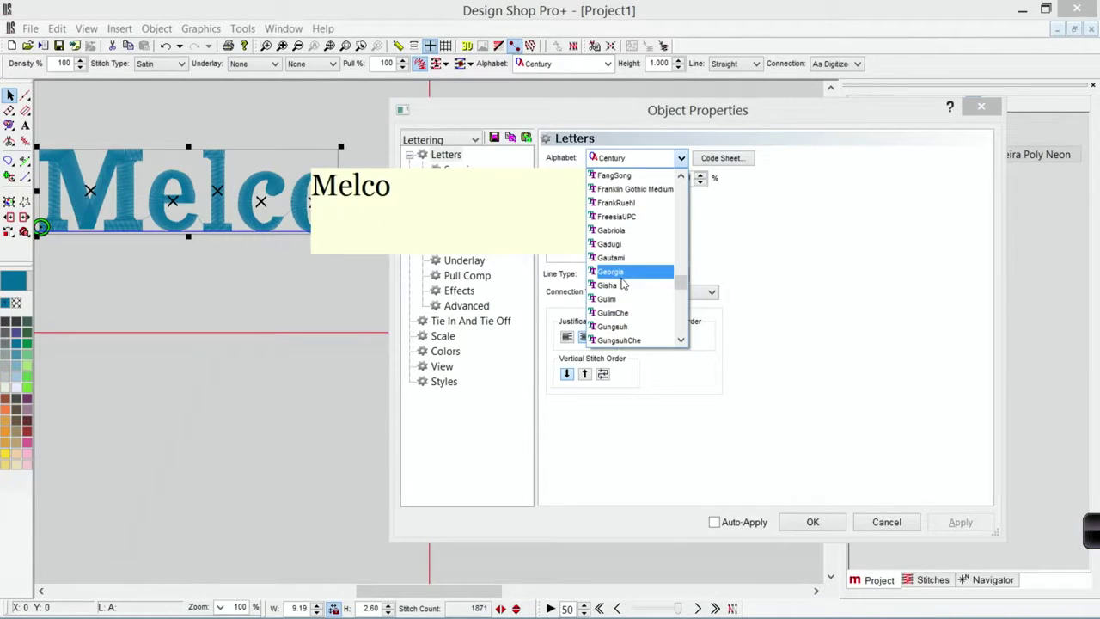
left_click(620, 273)
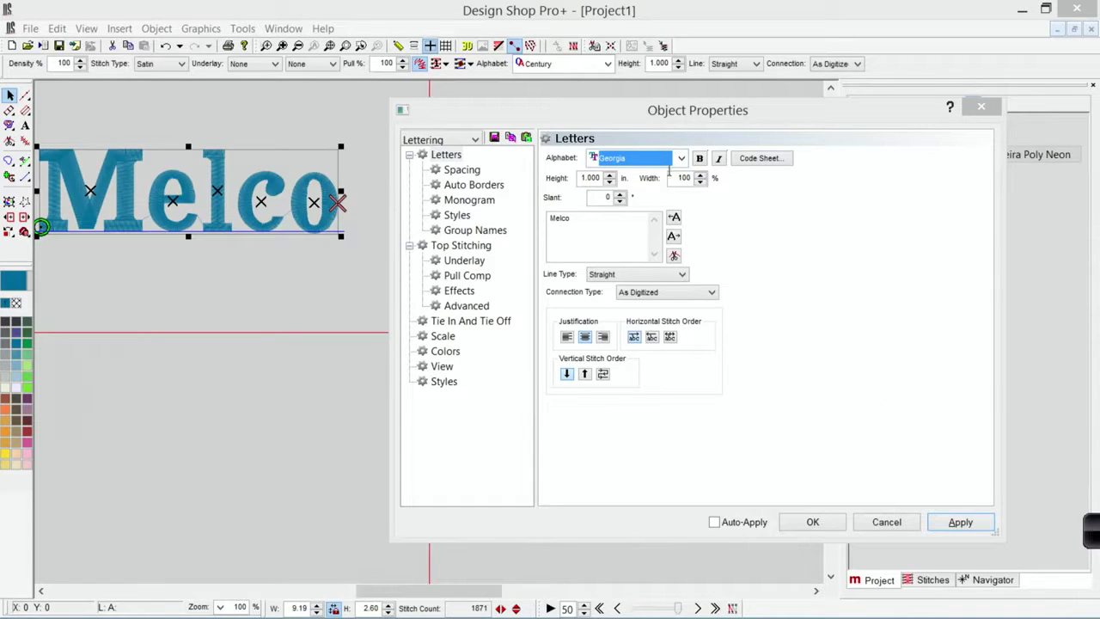
Apply Georgia to Melco (1693 stitches) and inspect each letter's satin stitches at 350% zoom
left_click(964, 527)
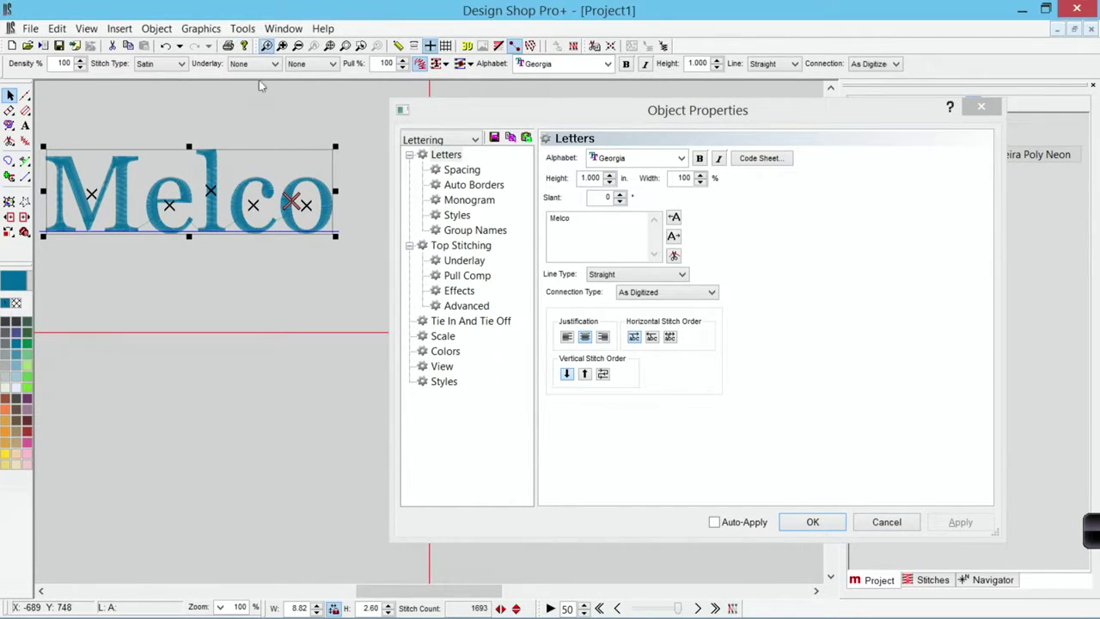
left_click_drag(86, 119, 275, 263)
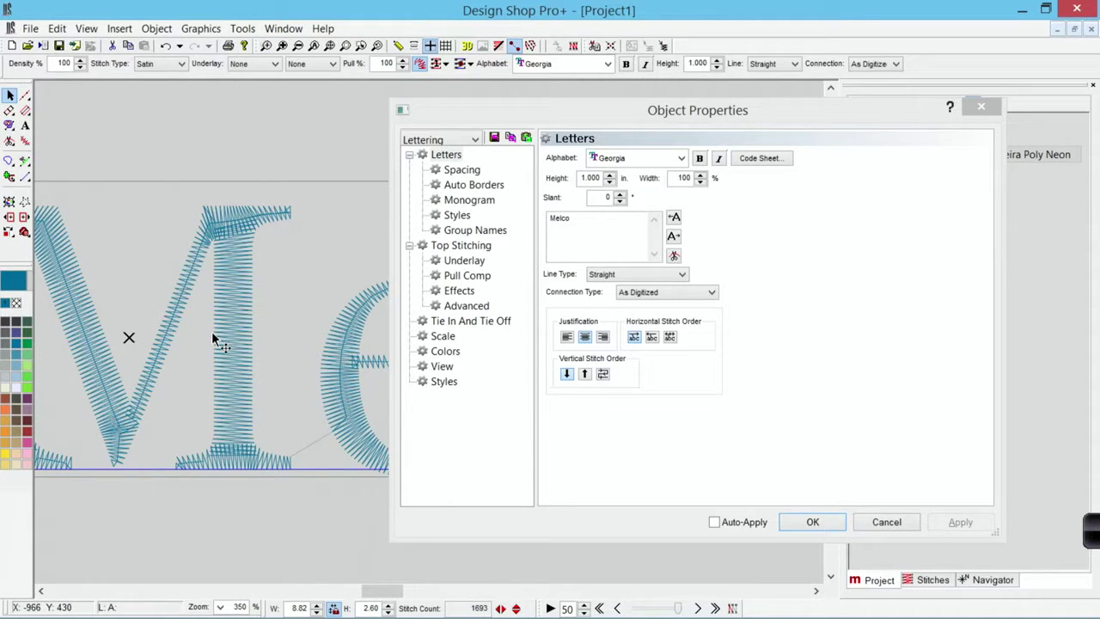
scroll(212, 334, "right", 4)
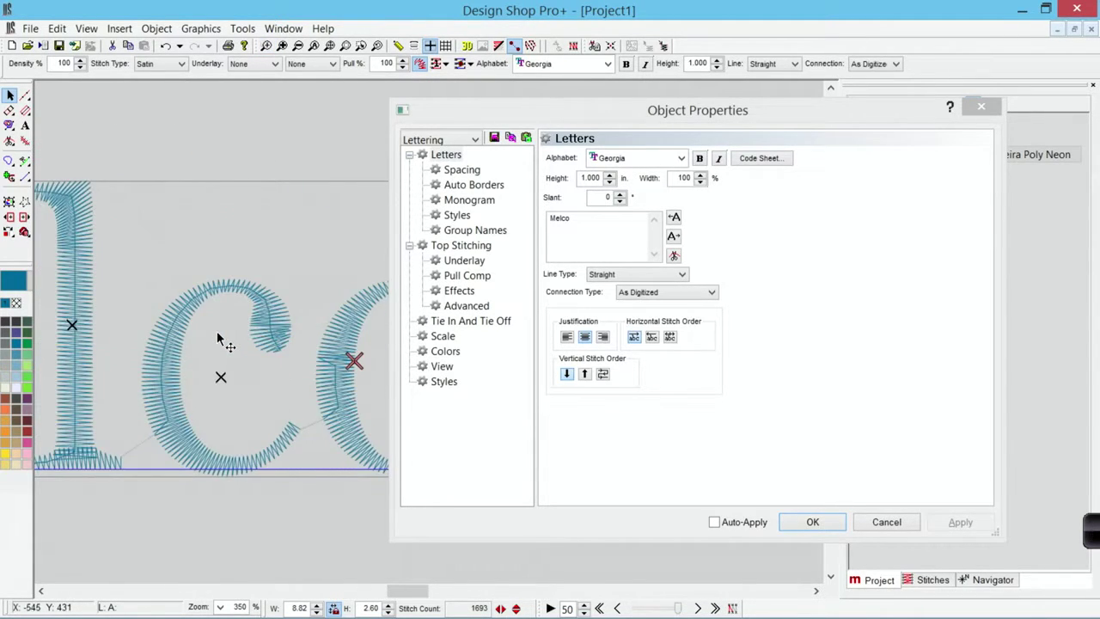
scroll(217, 335, "right", 2)
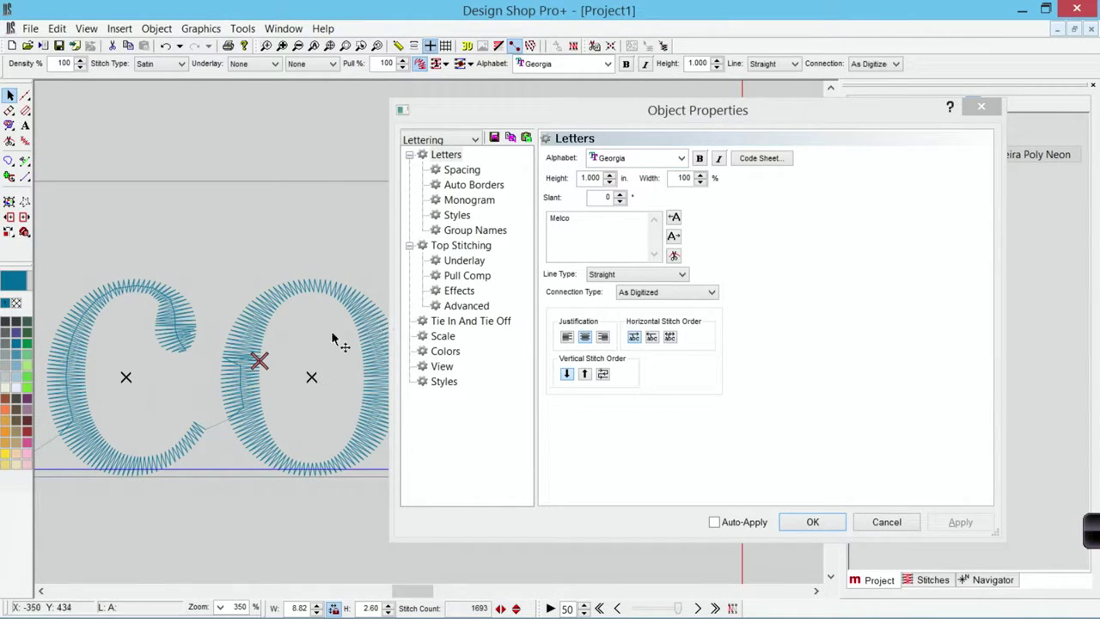
scroll(275, 367, "left", 1)
scroll(276, 368, "left", 1)
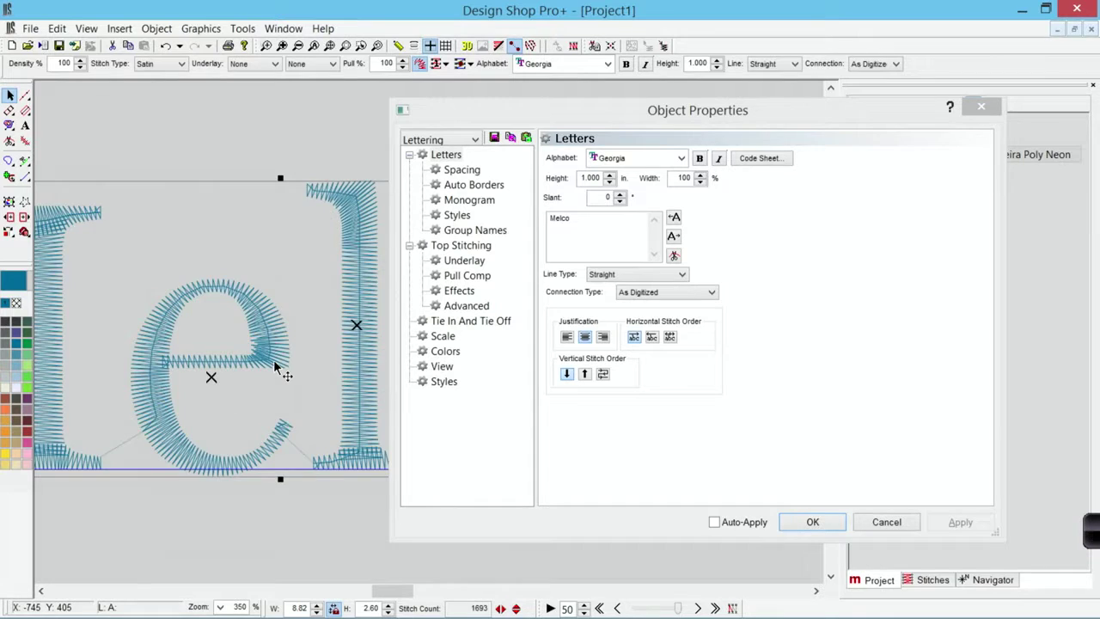
scroll(275, 367, "left", 2)
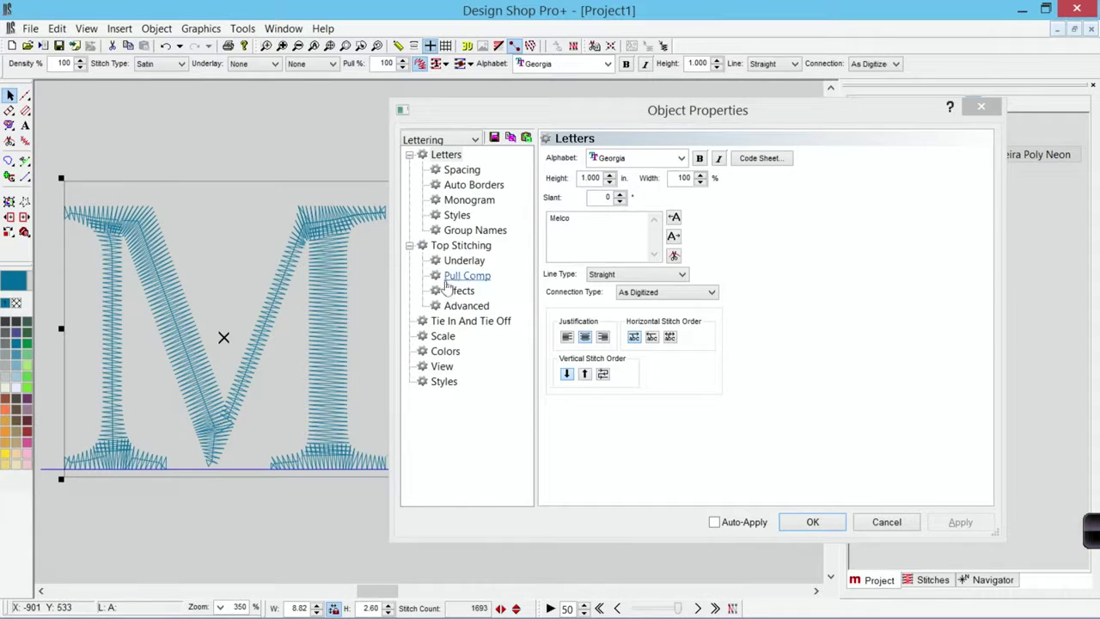
Pick FrankRuehl from the Alphabet list, apply it (1630 stitches) and close the properties
left_click(681, 157)
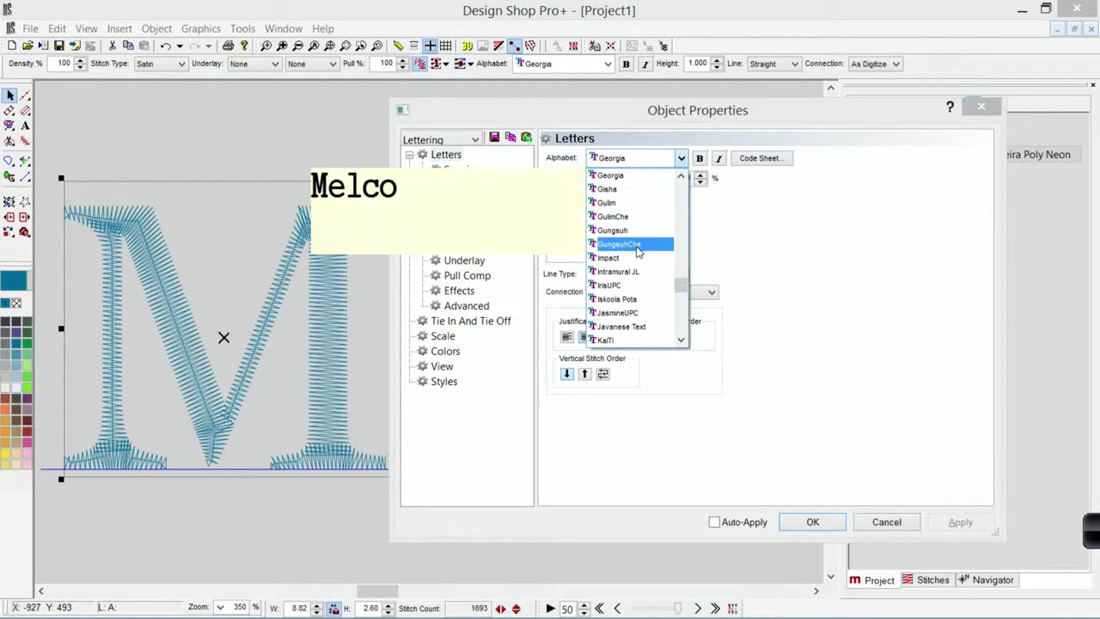
scroll(631, 258, "down", 1)
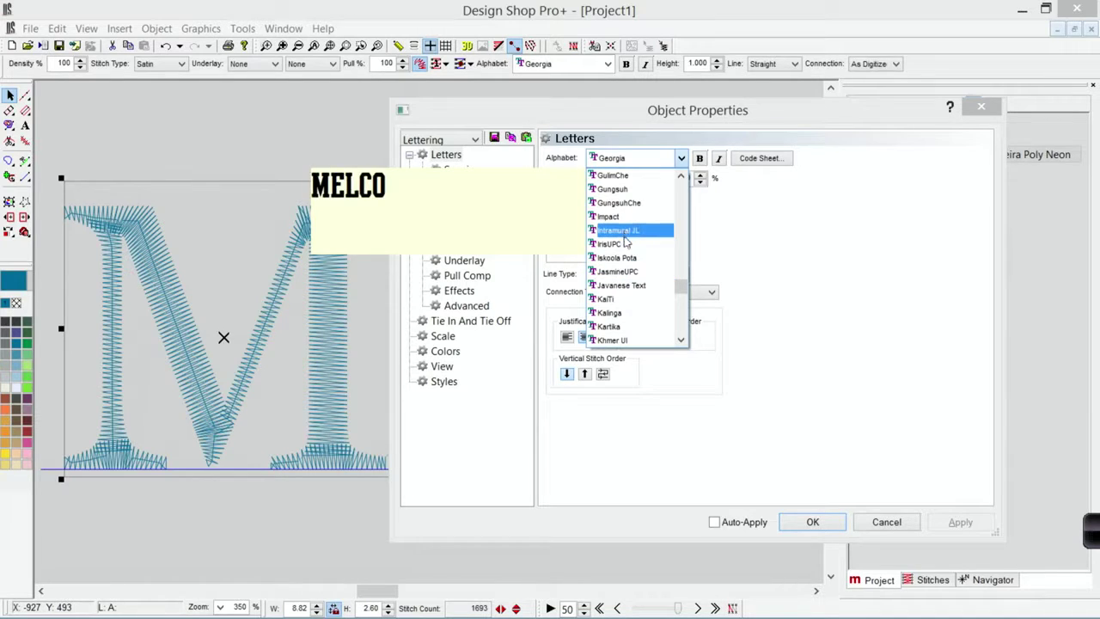
scroll(628, 239, "up", 1)
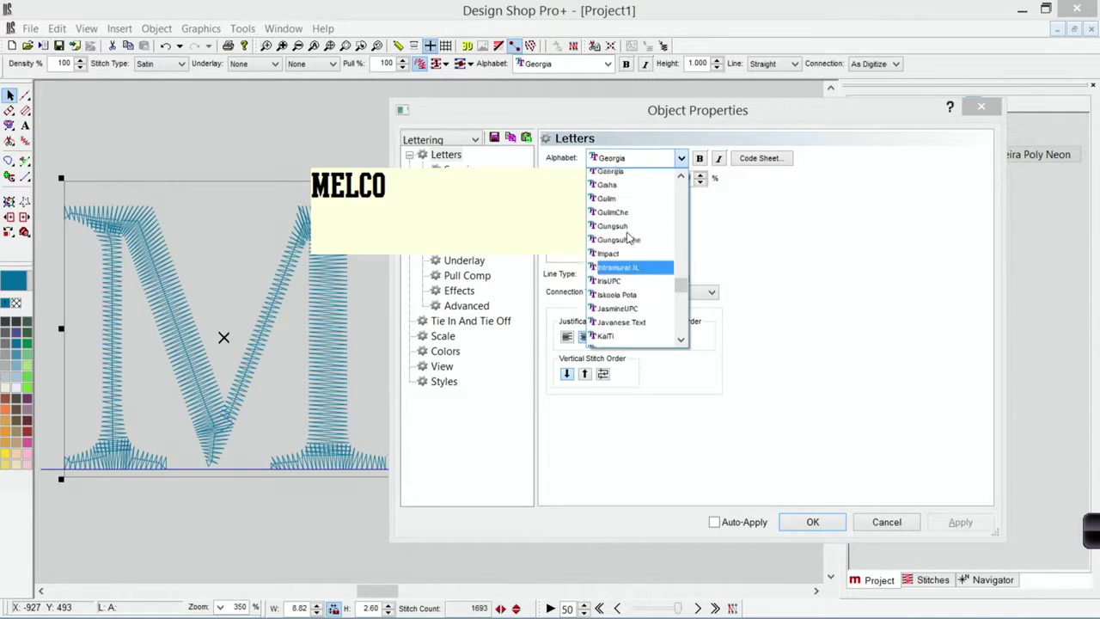
scroll(628, 238, "up", 3)
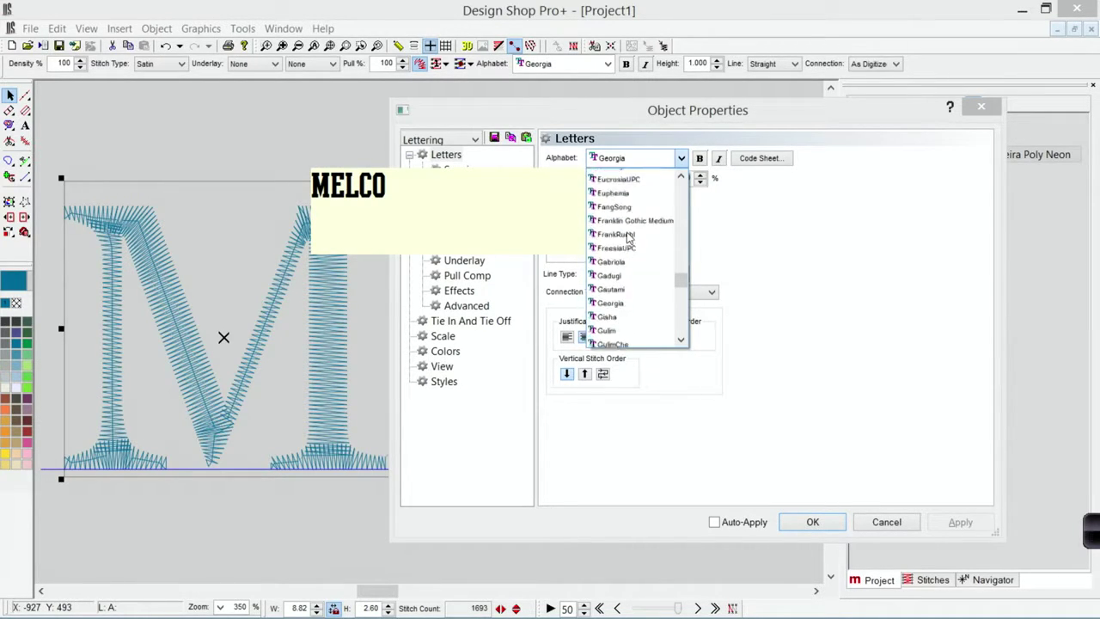
scroll(628, 238, "up", 2)
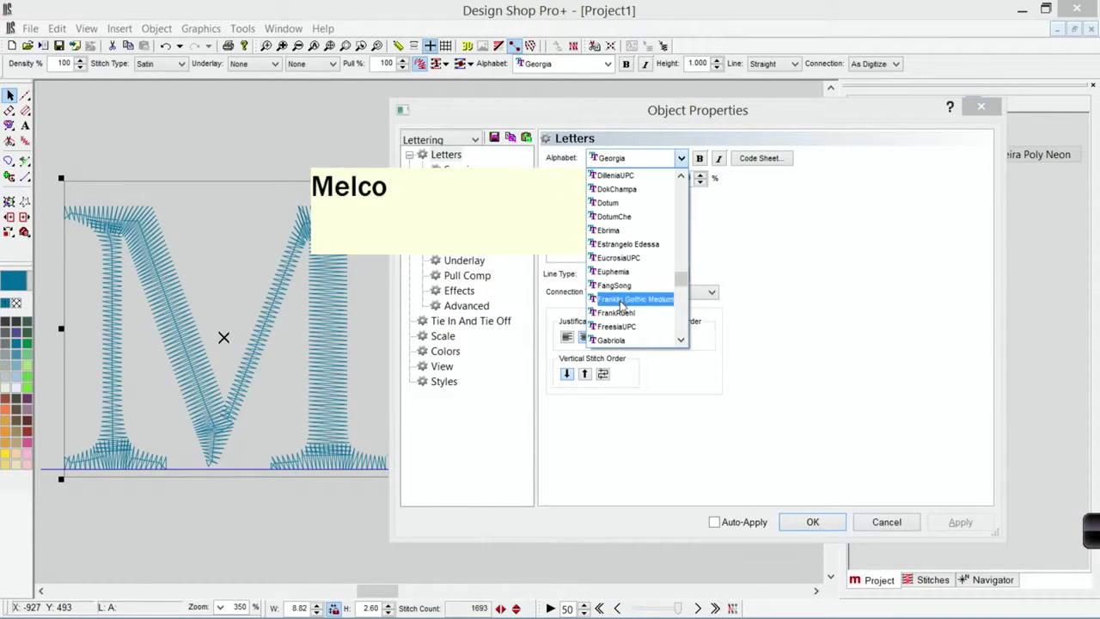
scroll(619, 314, "down", 1)
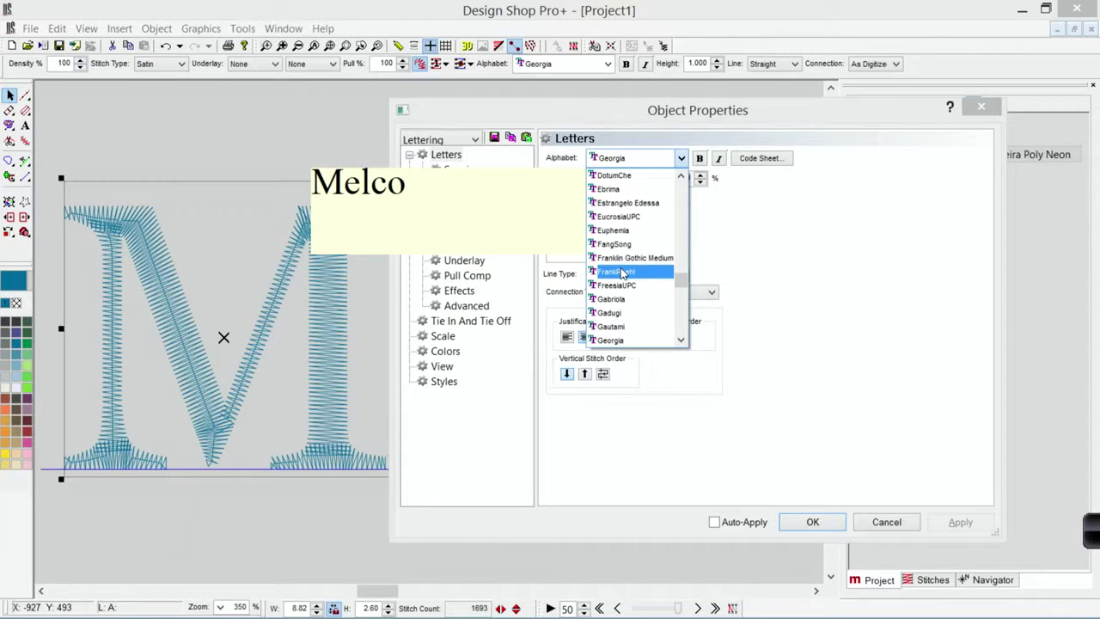
left_click(619, 272)
left_click(958, 525)
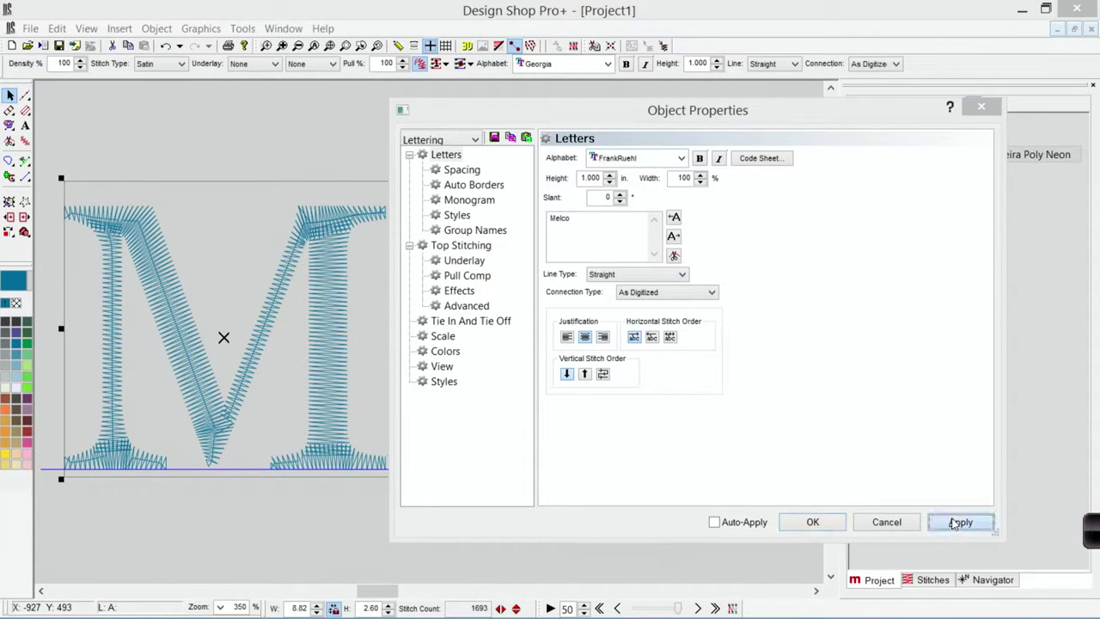
left_click(812, 521)
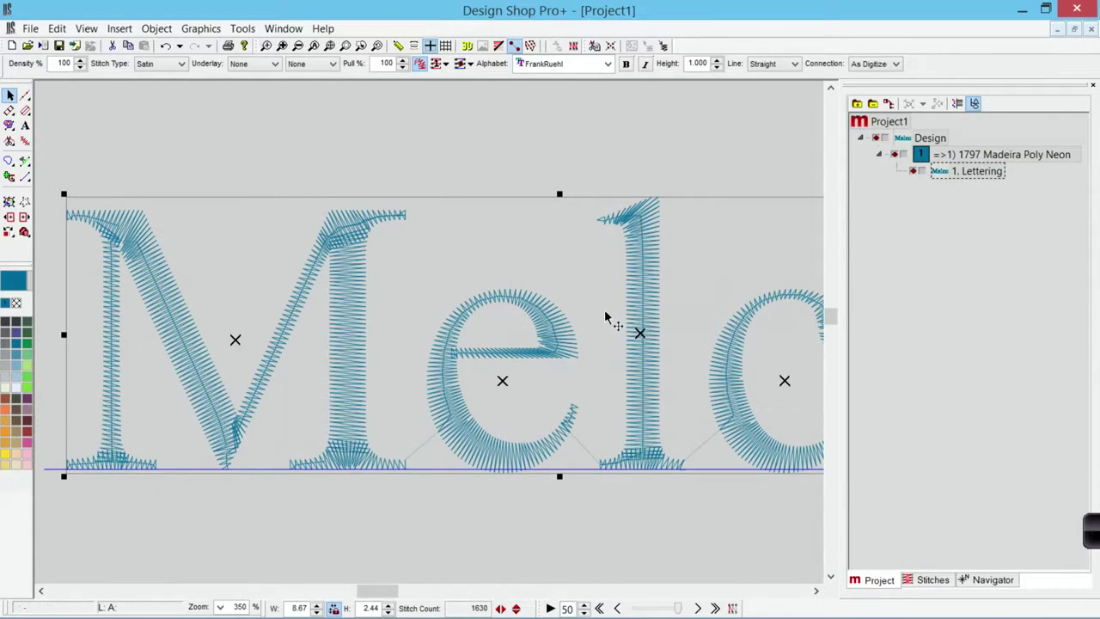
Scroll right to inspect the FrankRuehl stitches on the remaining Melco letters
scroll(604, 317, "right", 3)
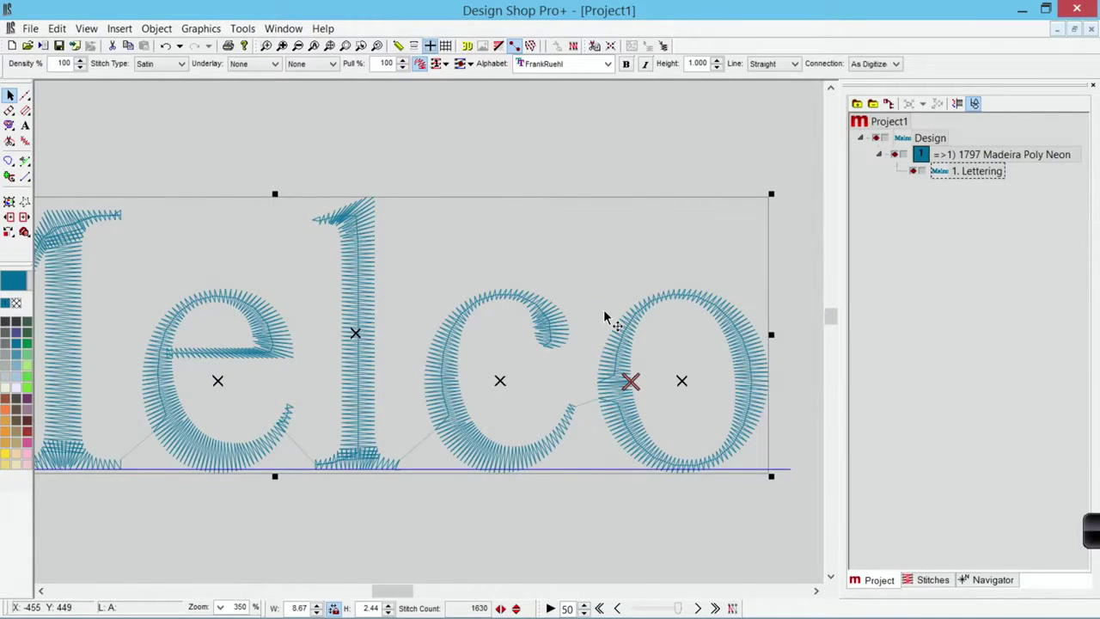